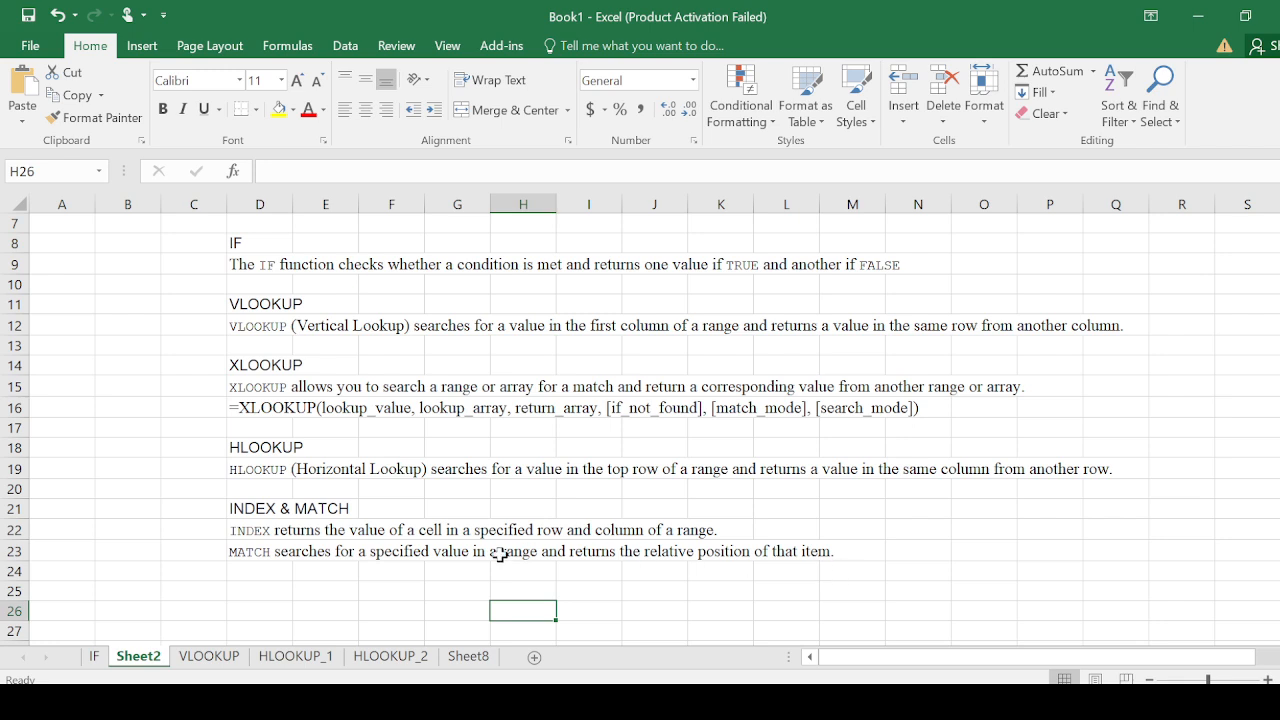
Open Sheet8 and label cell G5 as INDEX beside the student table
{"action": "left_click", "coordinate": [466, 656]}
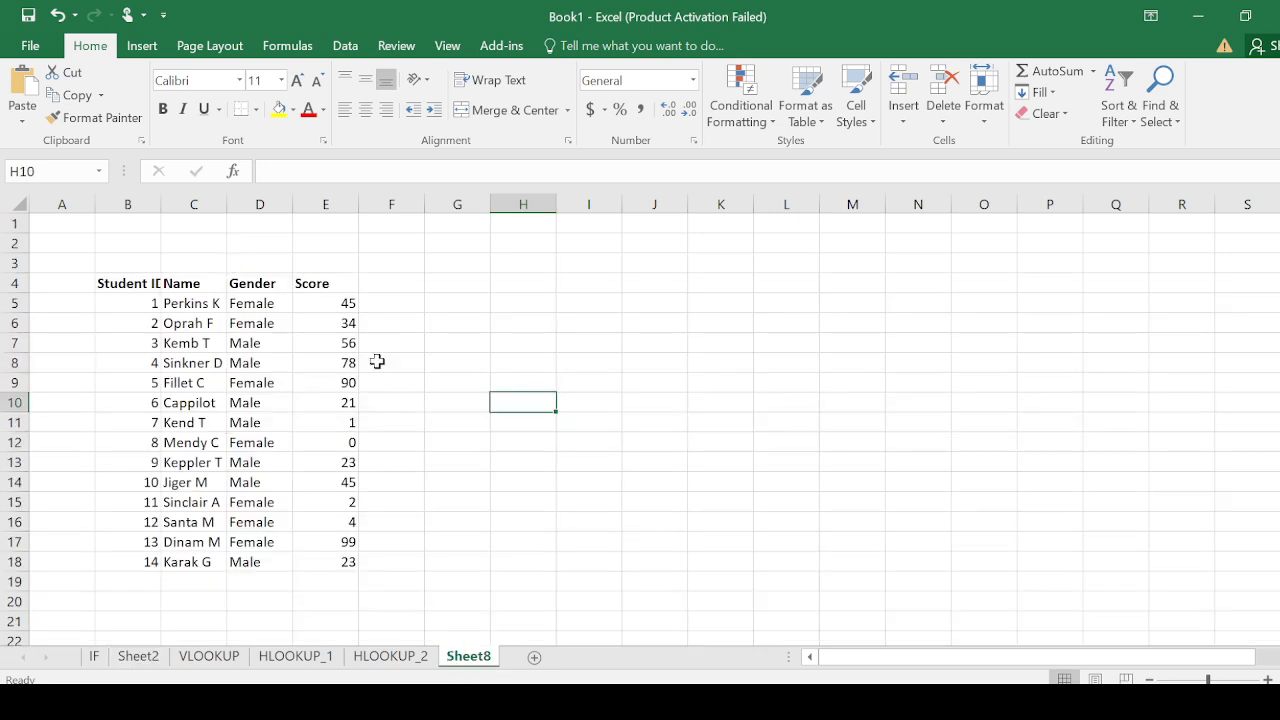
{"action": "left_click", "coordinate": [457, 304]}
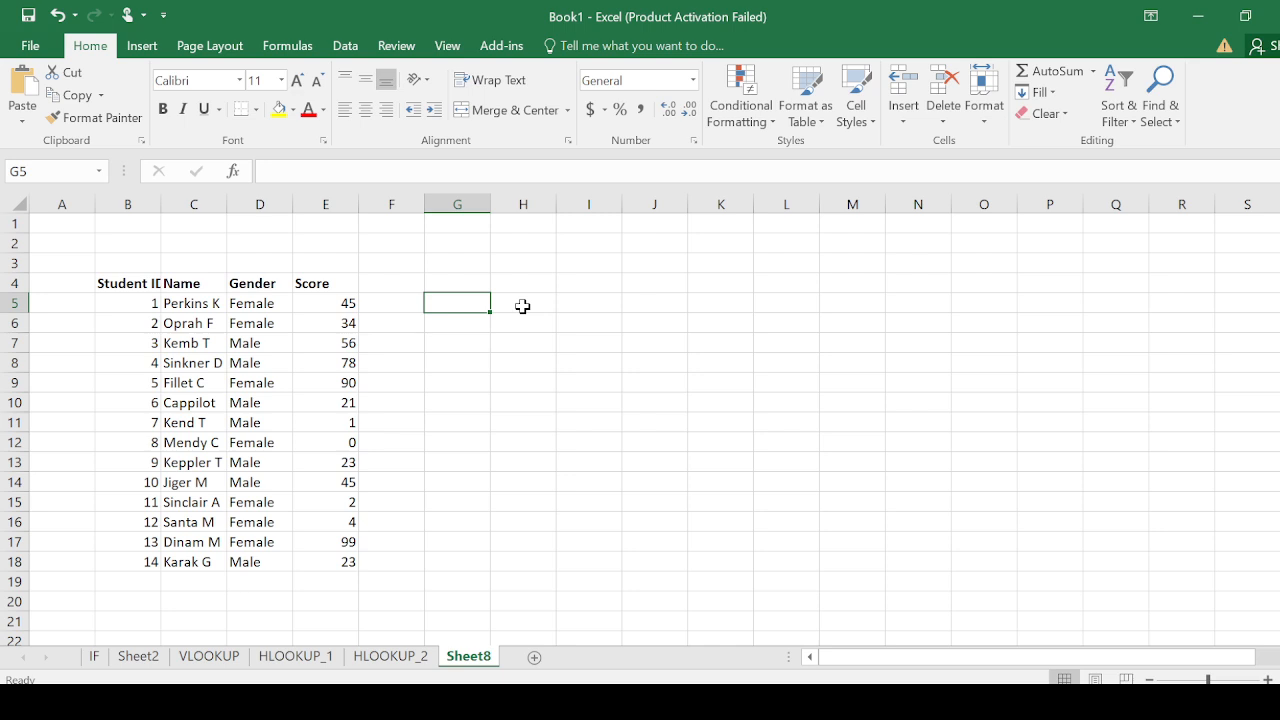
{"action": "type", "text": "INDEX"}
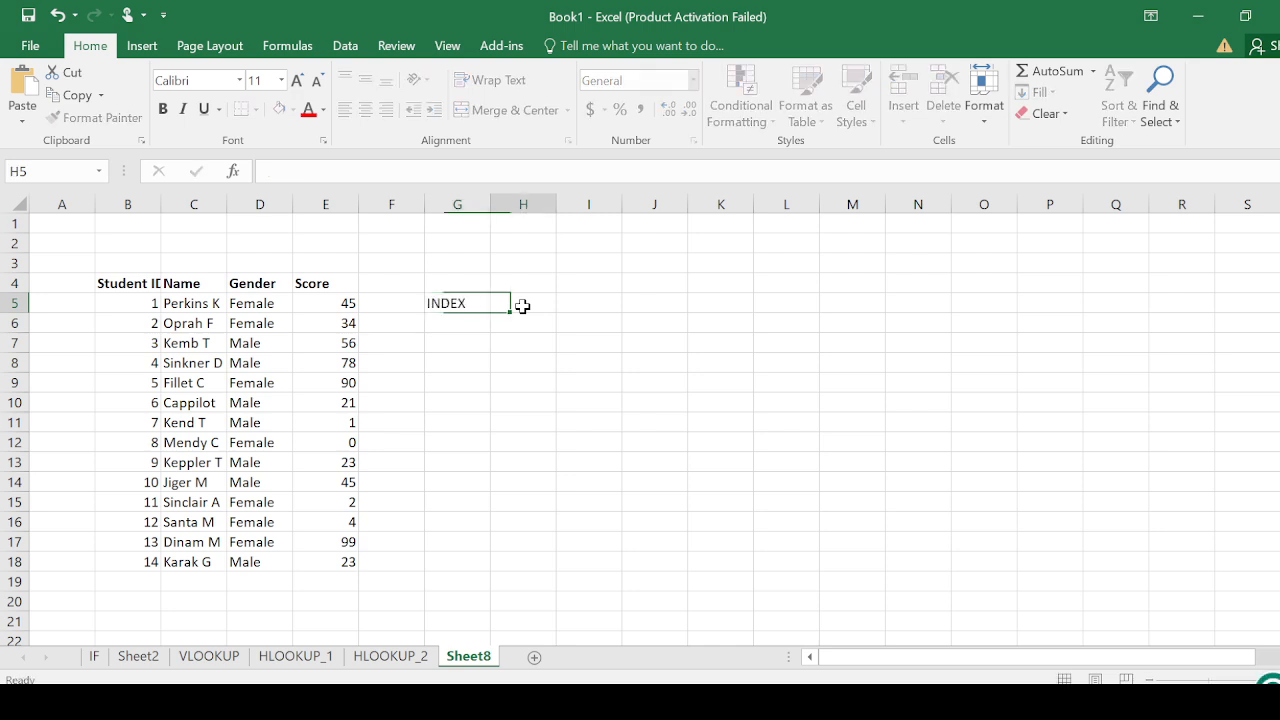
Enter =INDEX(C4:C18,6,1) in H5 to return a student name, and check the result against the Name column
{"action": "left_click", "coordinate": [522, 306]}
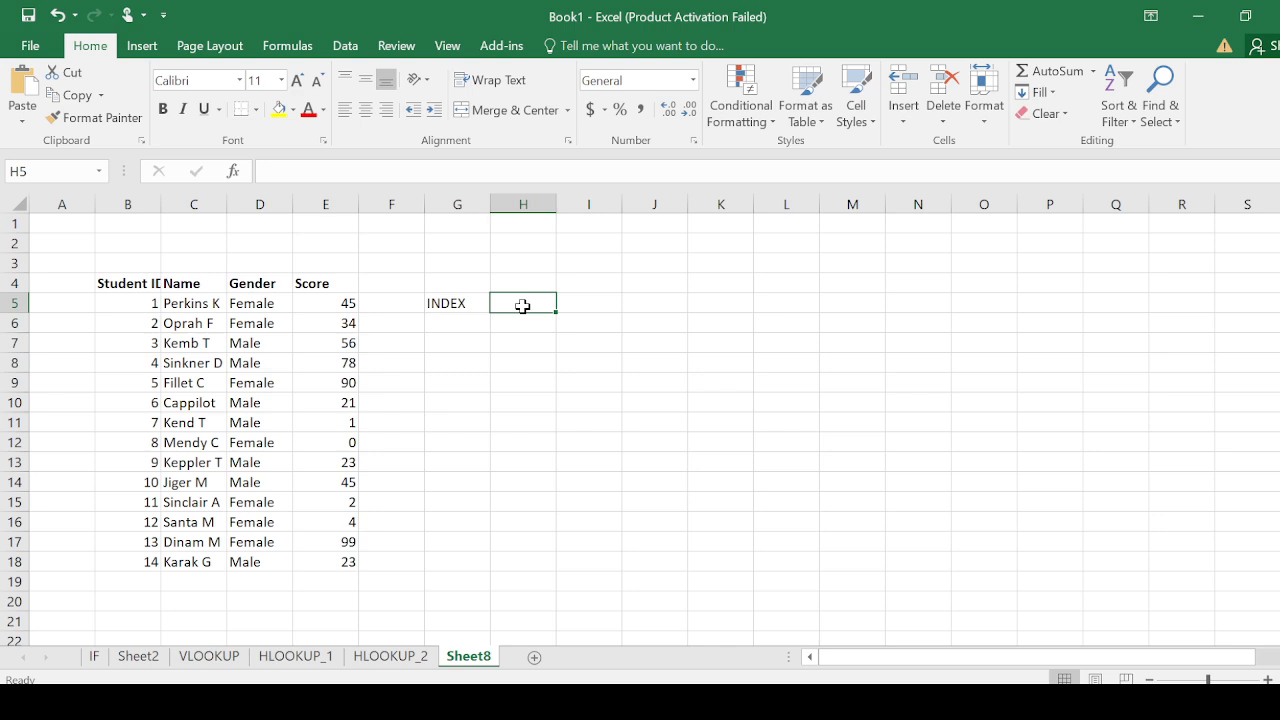
{"action": "type", "text": "=IN"}
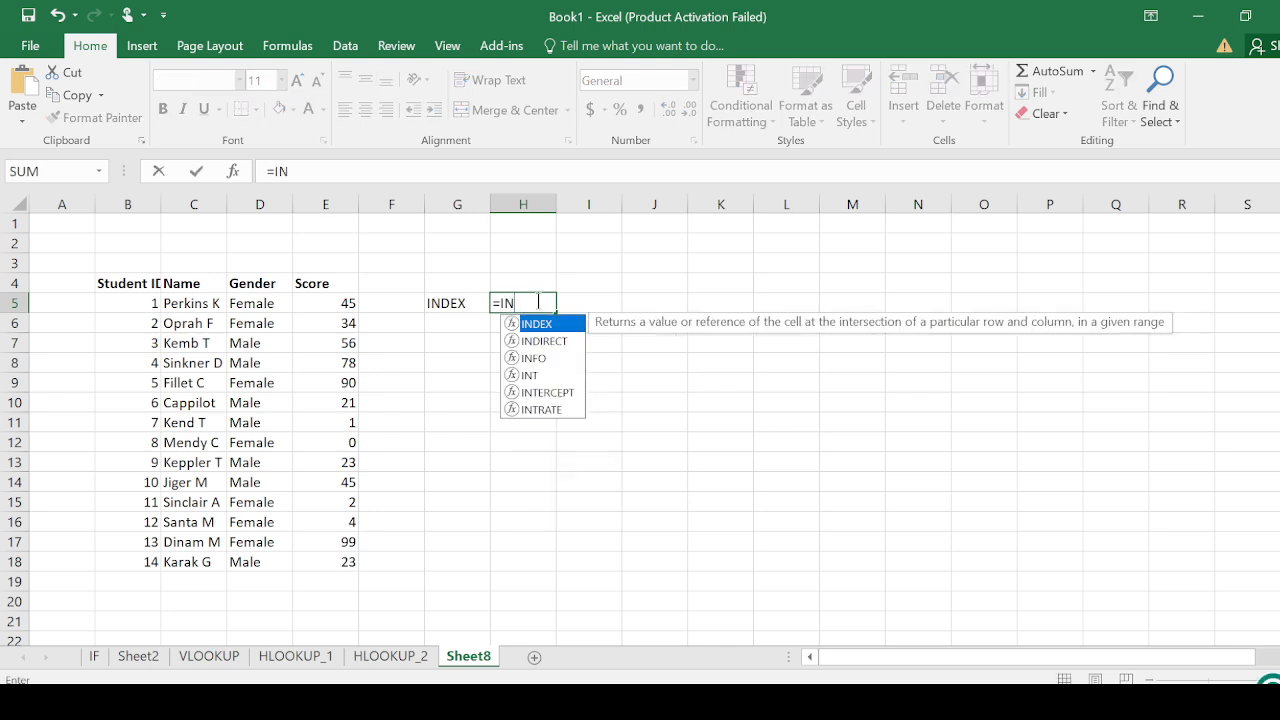
{"action": "double_click", "coordinate": [545, 330]}
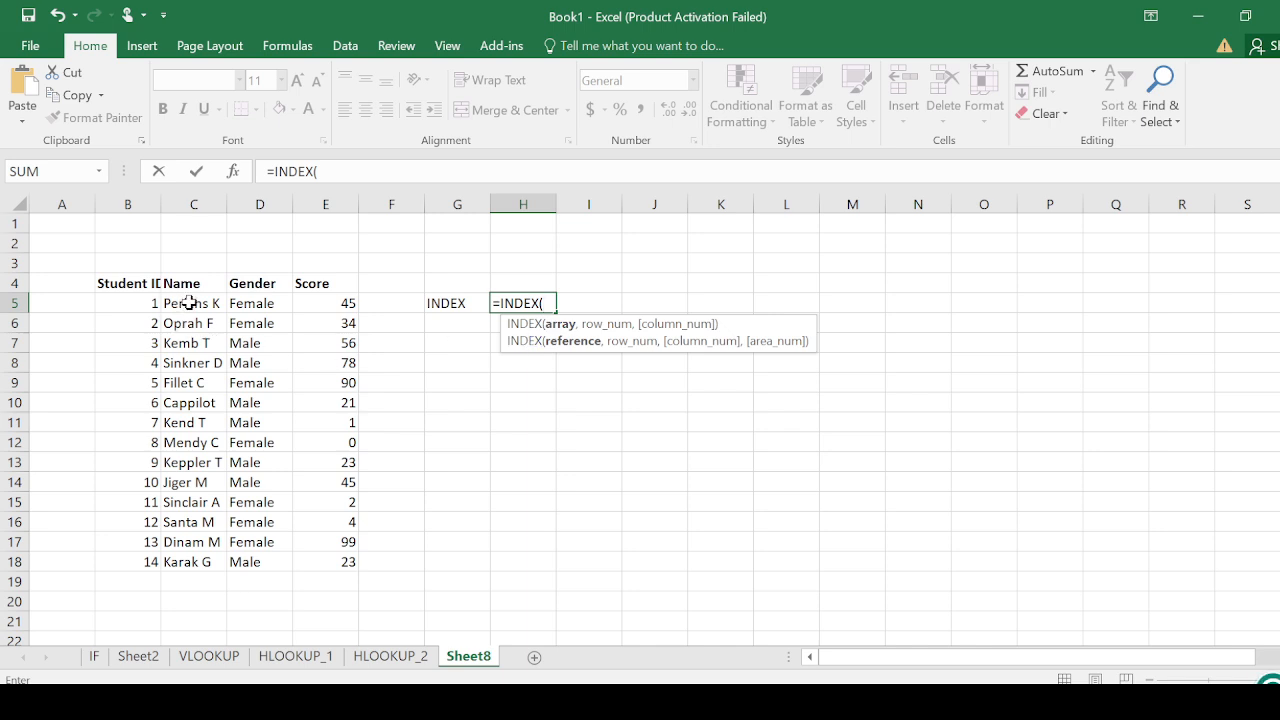
{"action": "left_click_drag", "start_coordinate": [196, 284], "coordinate": [209, 564]}
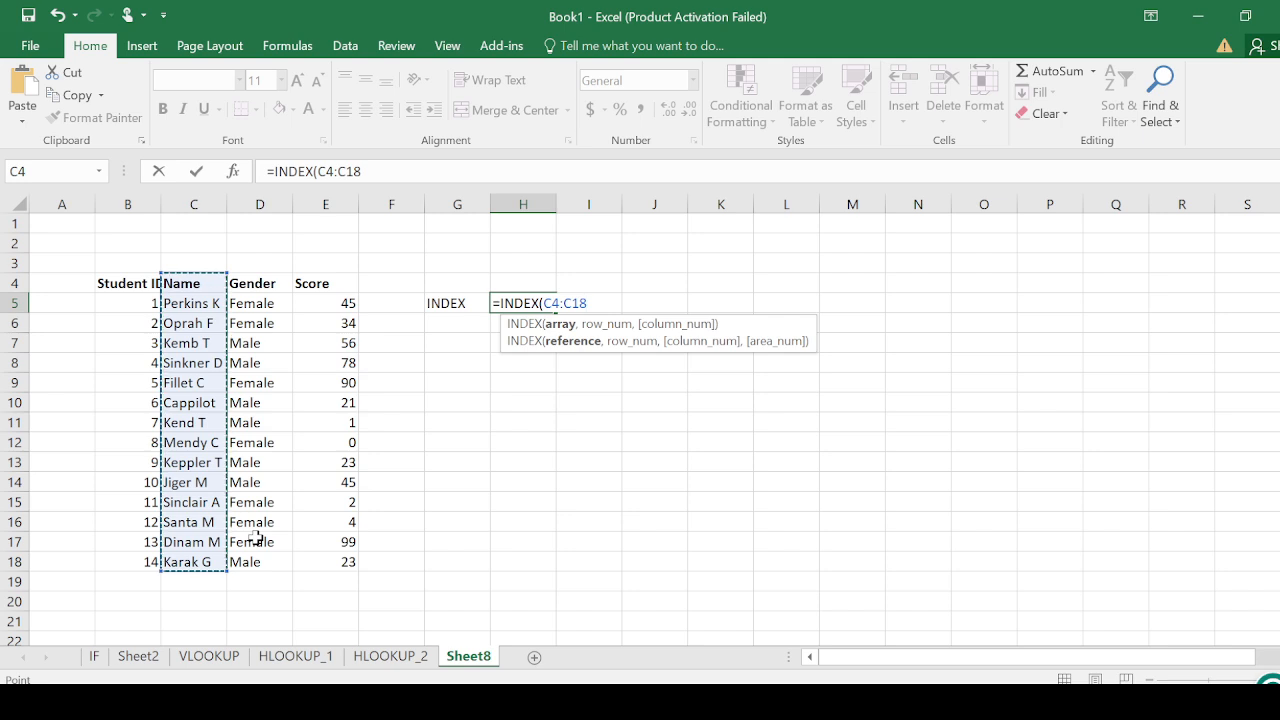
{"action": "type", "text": ","}
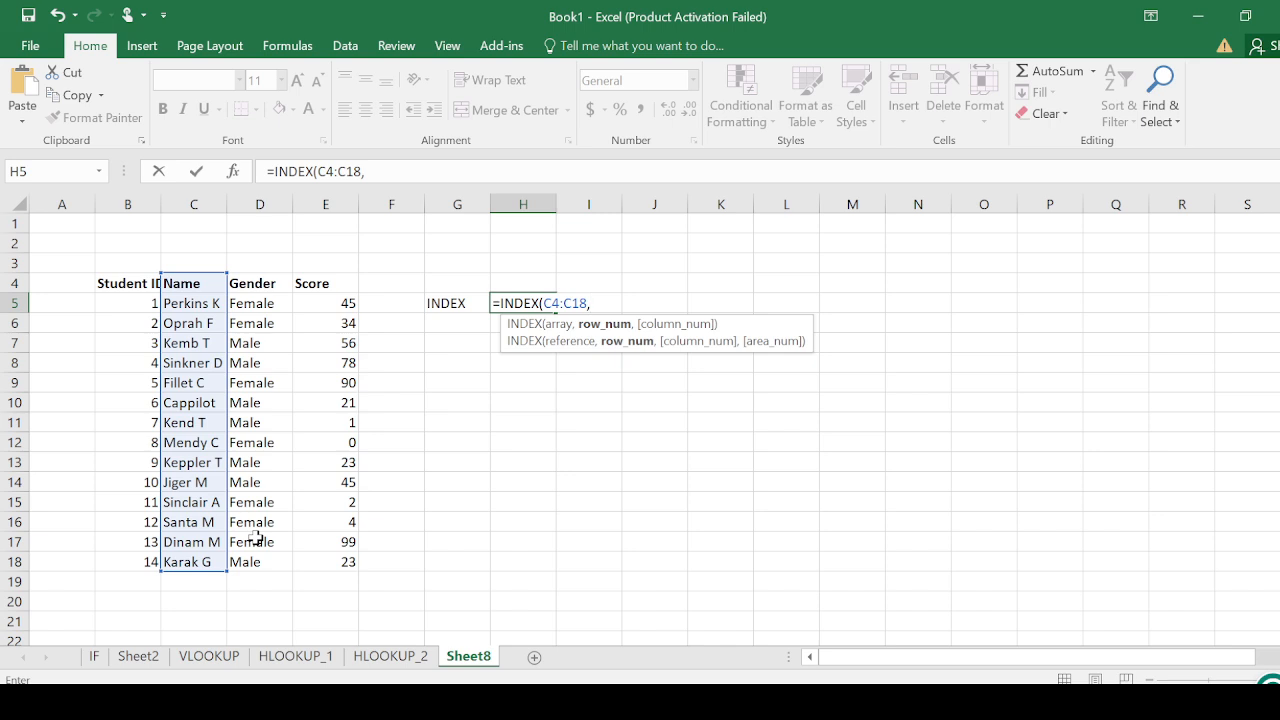
{"action": "type", "text": "6,1"}
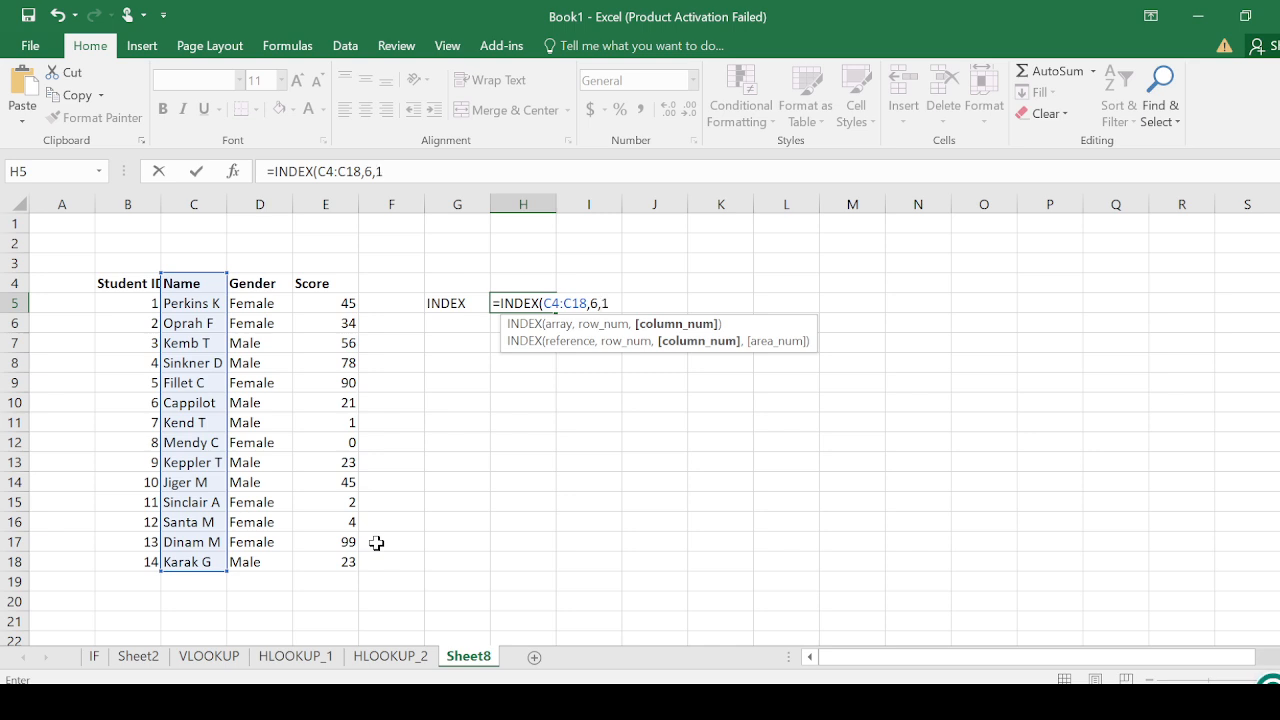
{"action": "key", "text": "Return"}
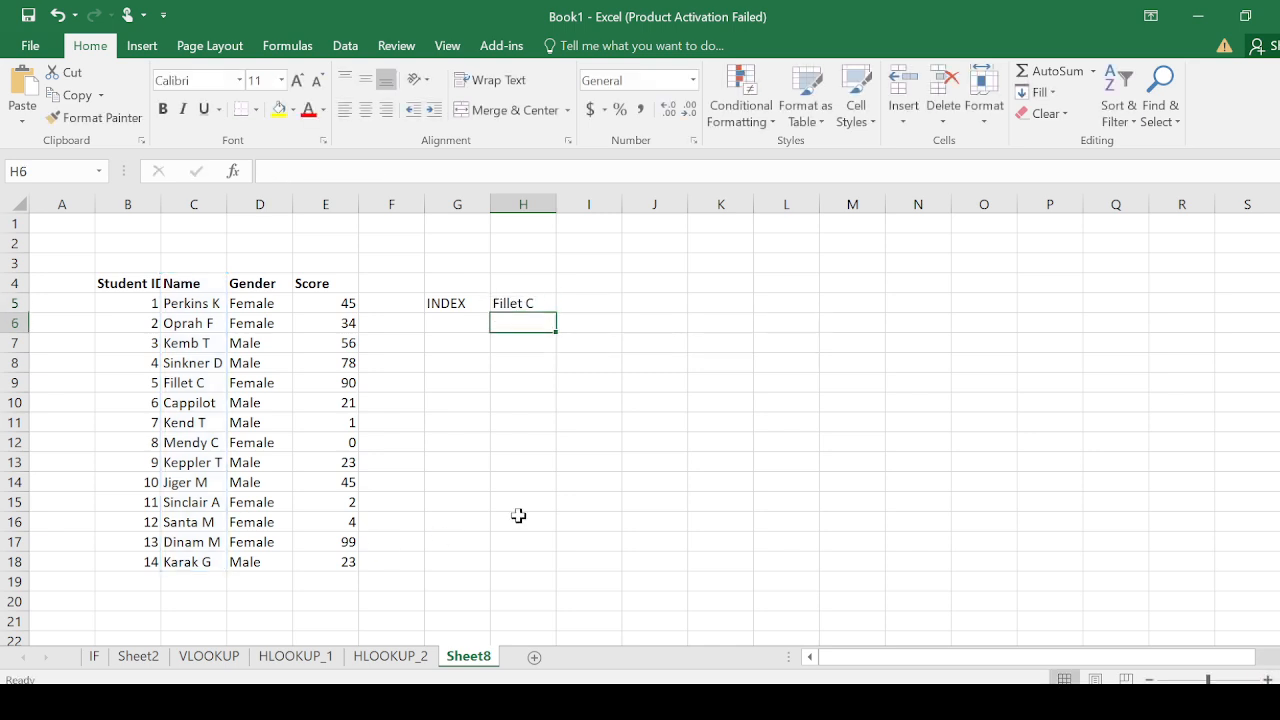
{"action": "left_click", "coordinate": [526, 301]}
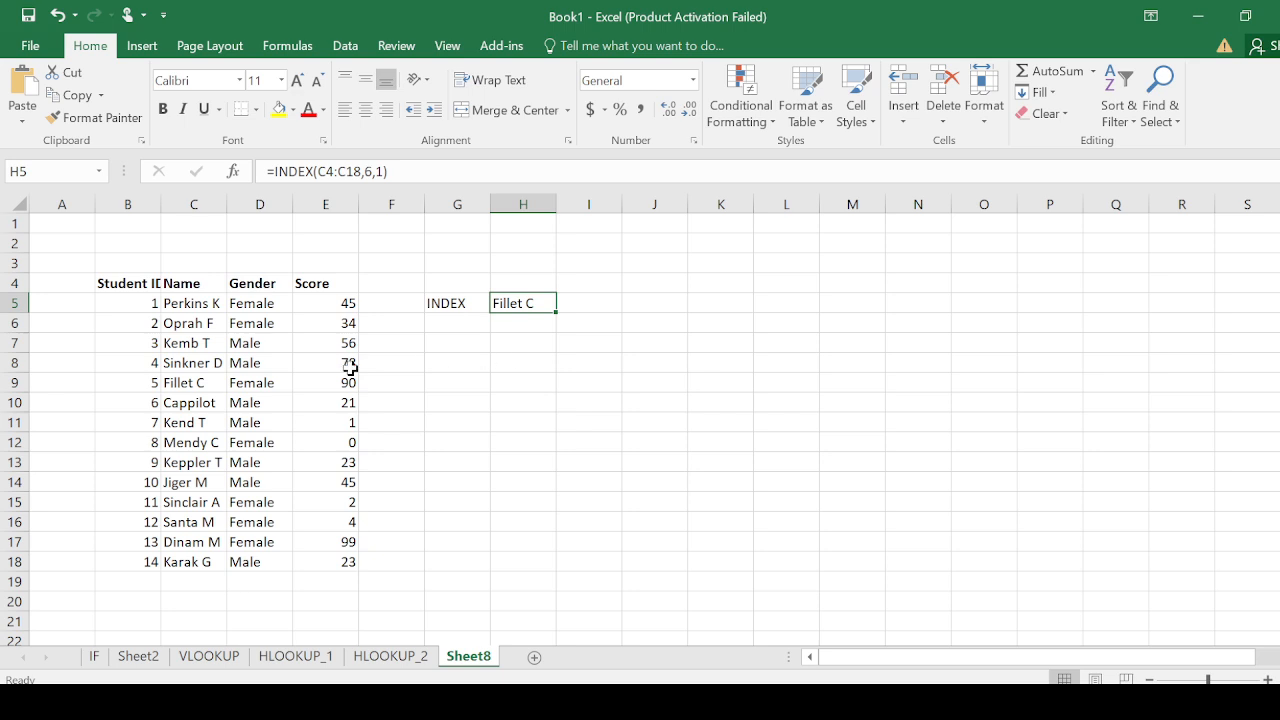
{"action": "left_click", "coordinate": [177, 385]}
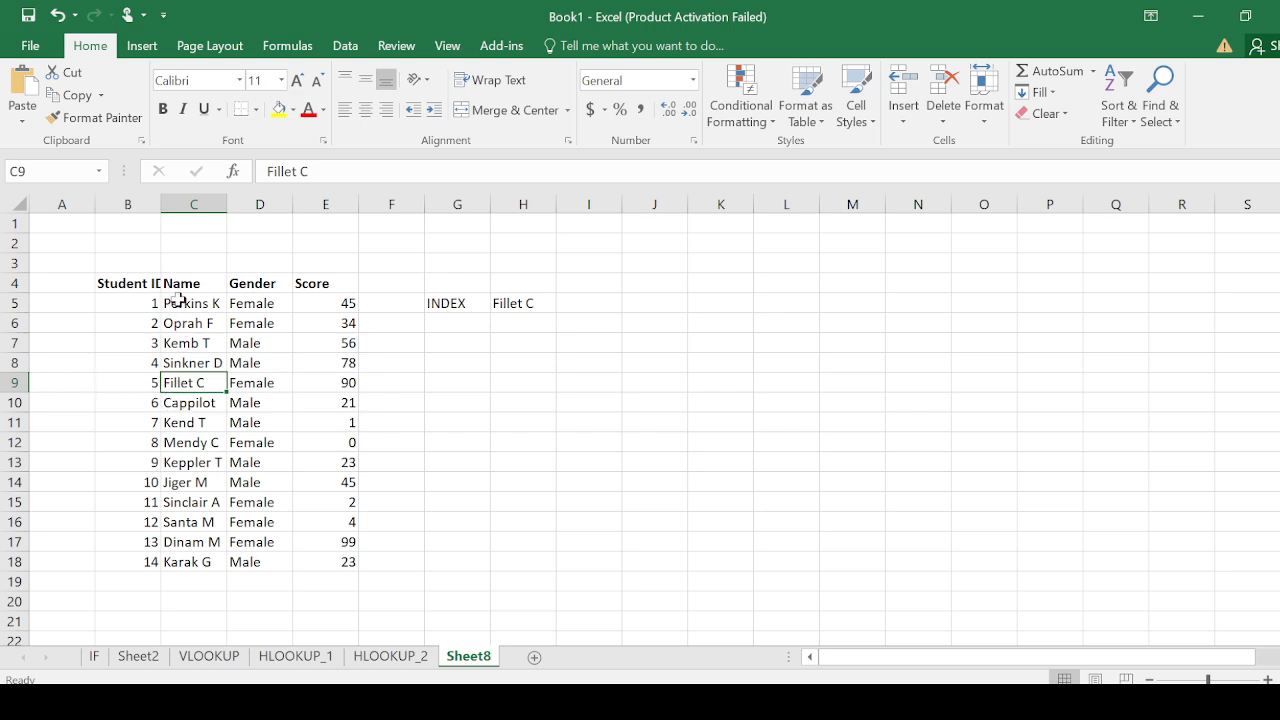
{"action": "left_click", "coordinate": [63, 283]}
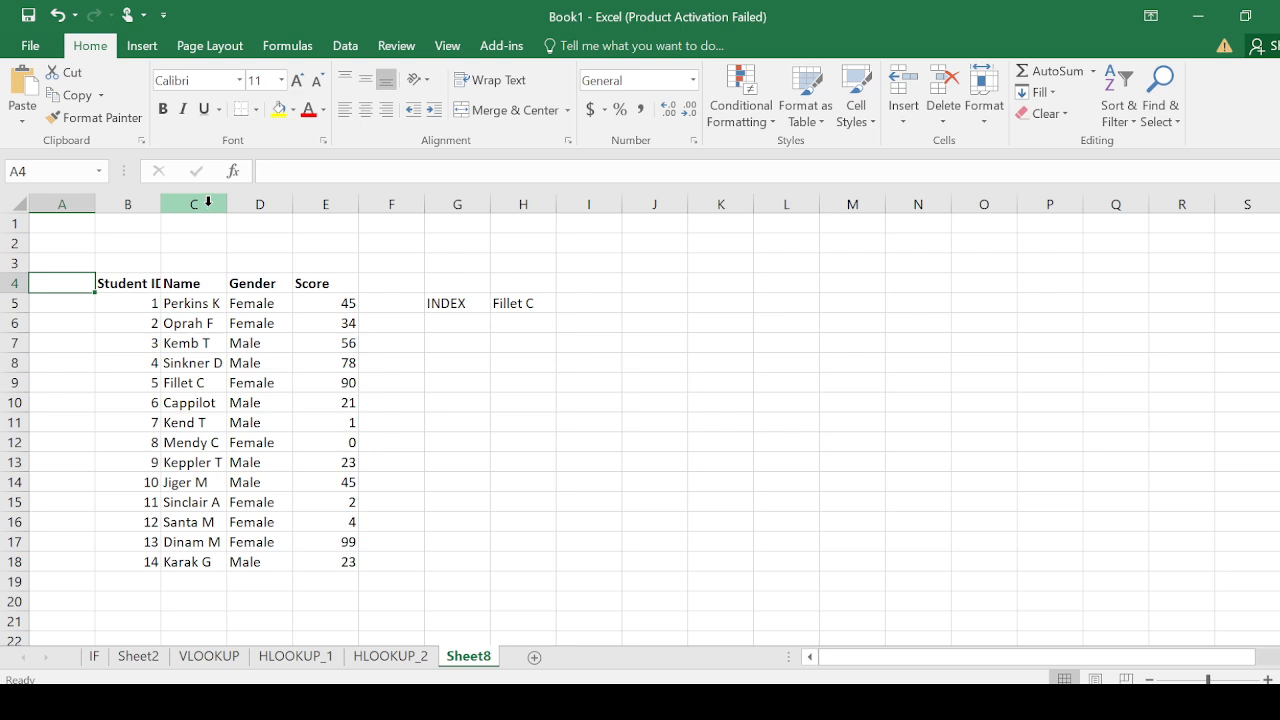
{"action": "left_click", "coordinate": [208, 202]}
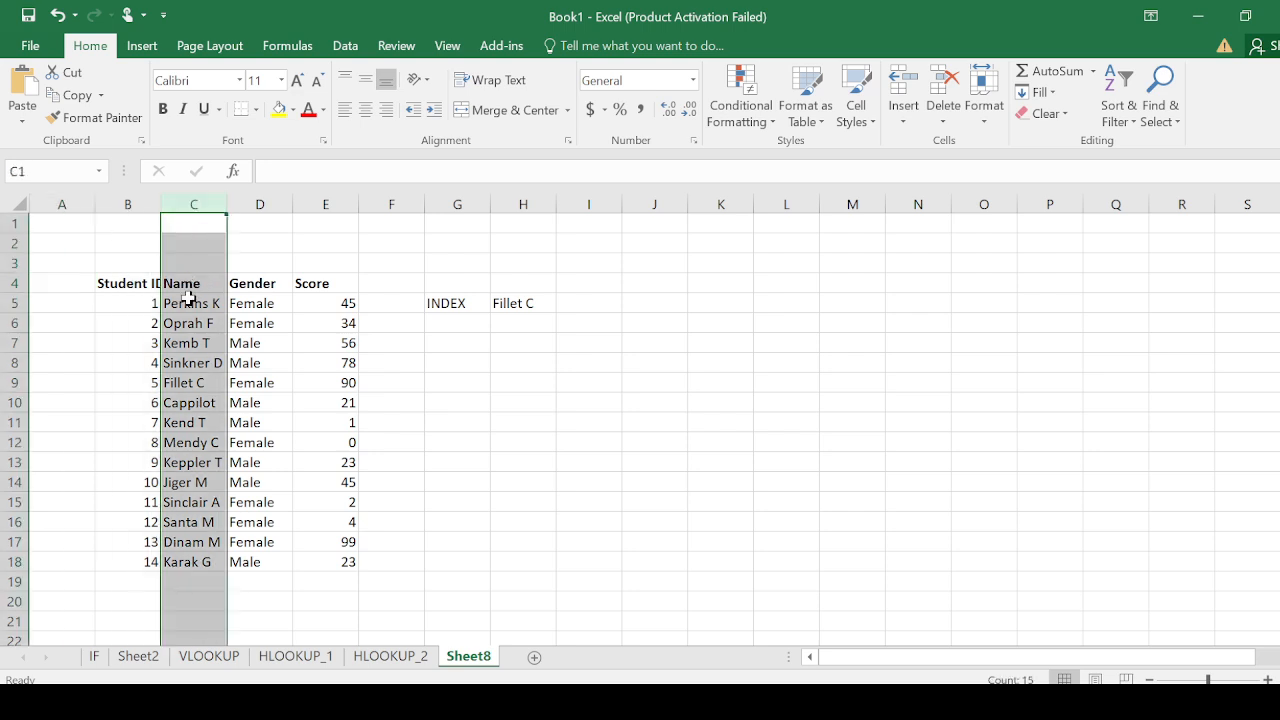
Change the formula in H5 to =INDEX(C5:E18,6,2), and check the returned gender against row 10 of the table
{"action": "left_click", "coordinate": [494, 305]}
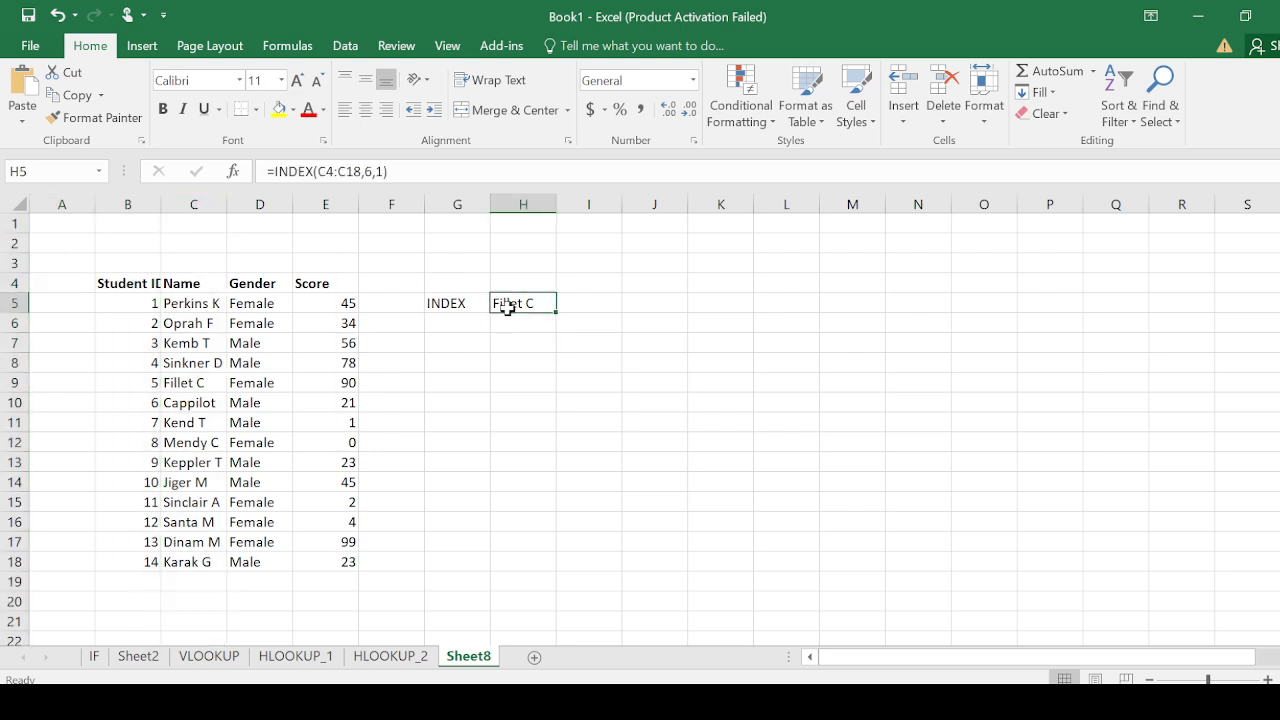
{"action": "left_click", "coordinate": [389, 172]}
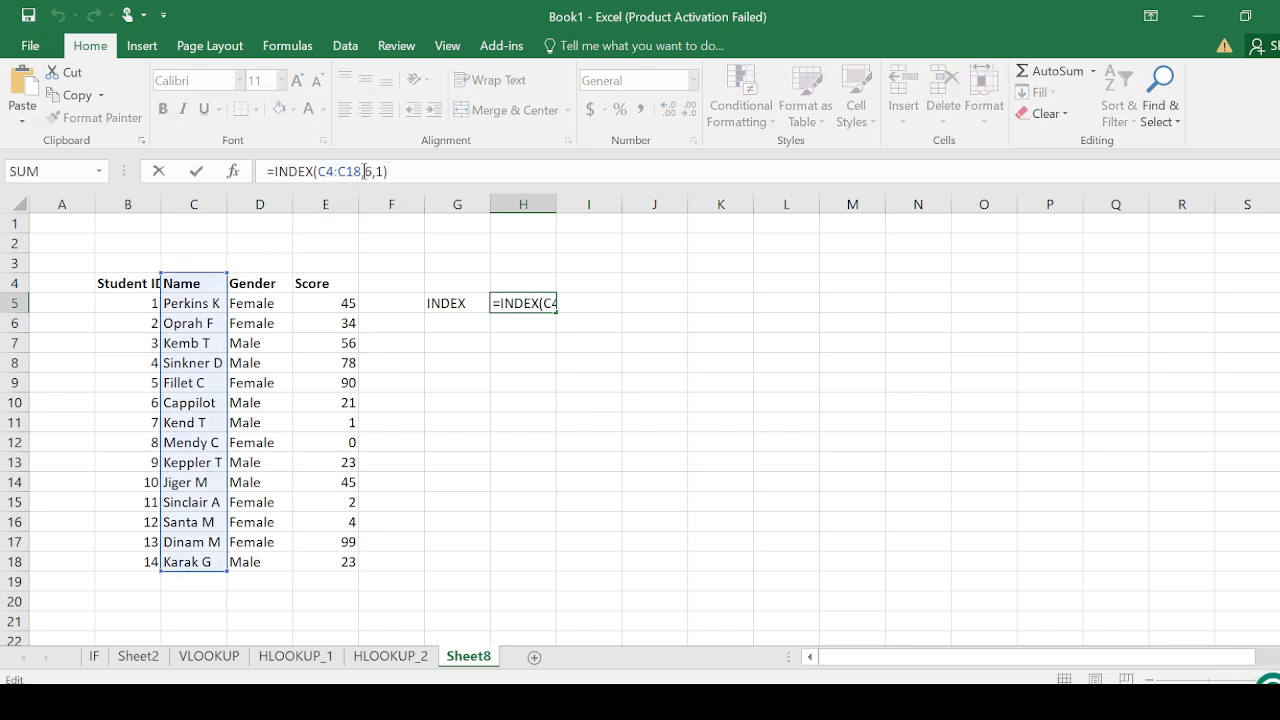
{"action": "left_click_drag", "start_coordinate": [364, 171], "coordinate": [318, 171]}
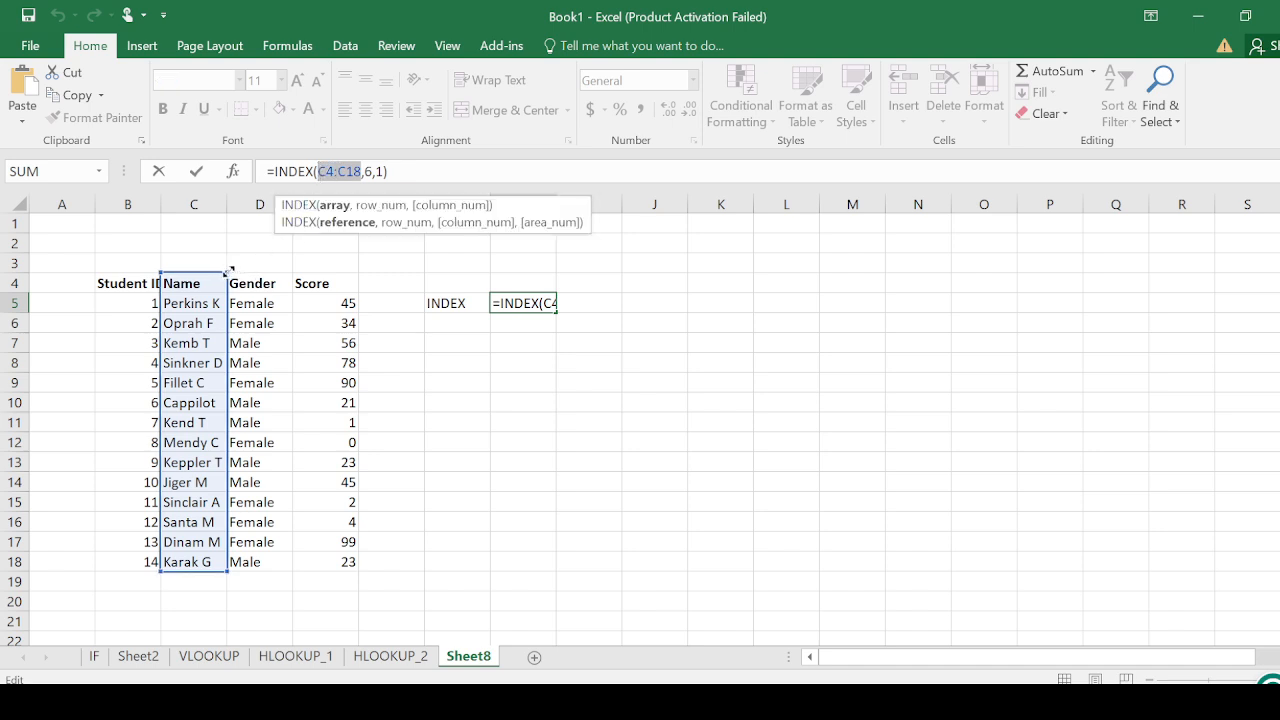
{"action": "left_click_drag", "start_coordinate": [230, 270], "coordinate": [346, 284]}
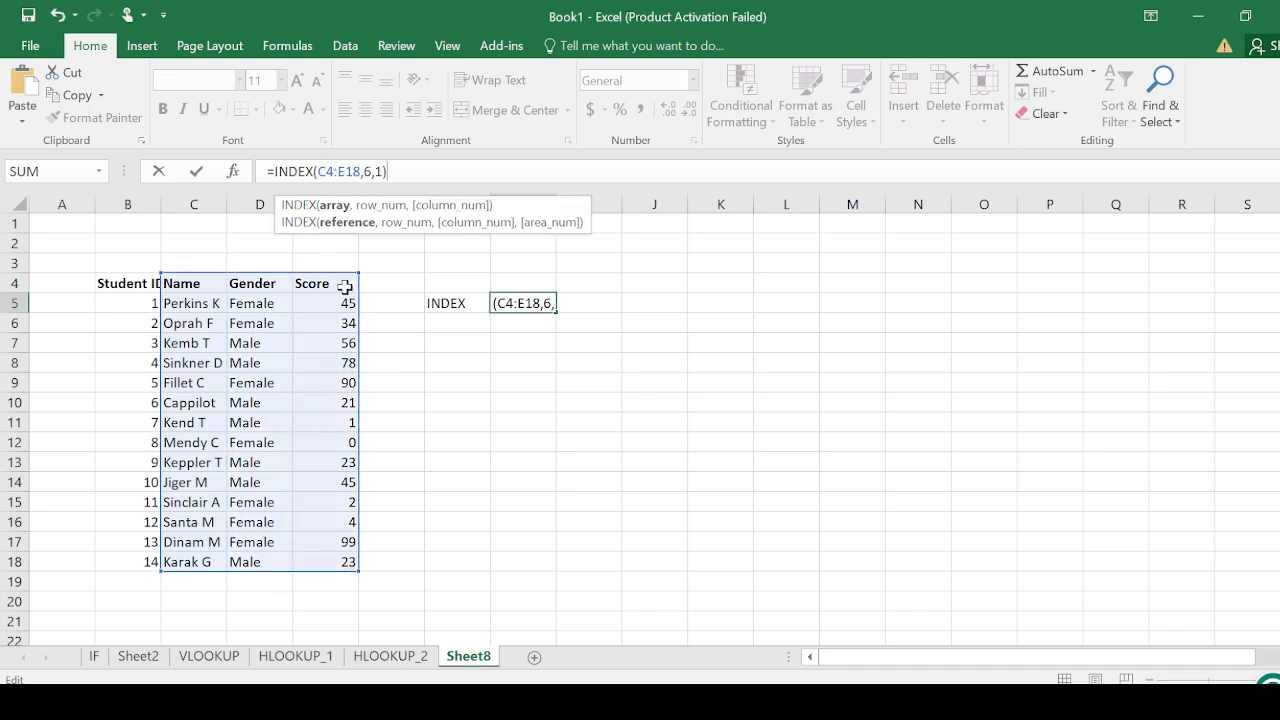
{"action": "left_click", "coordinate": [372, 171]}
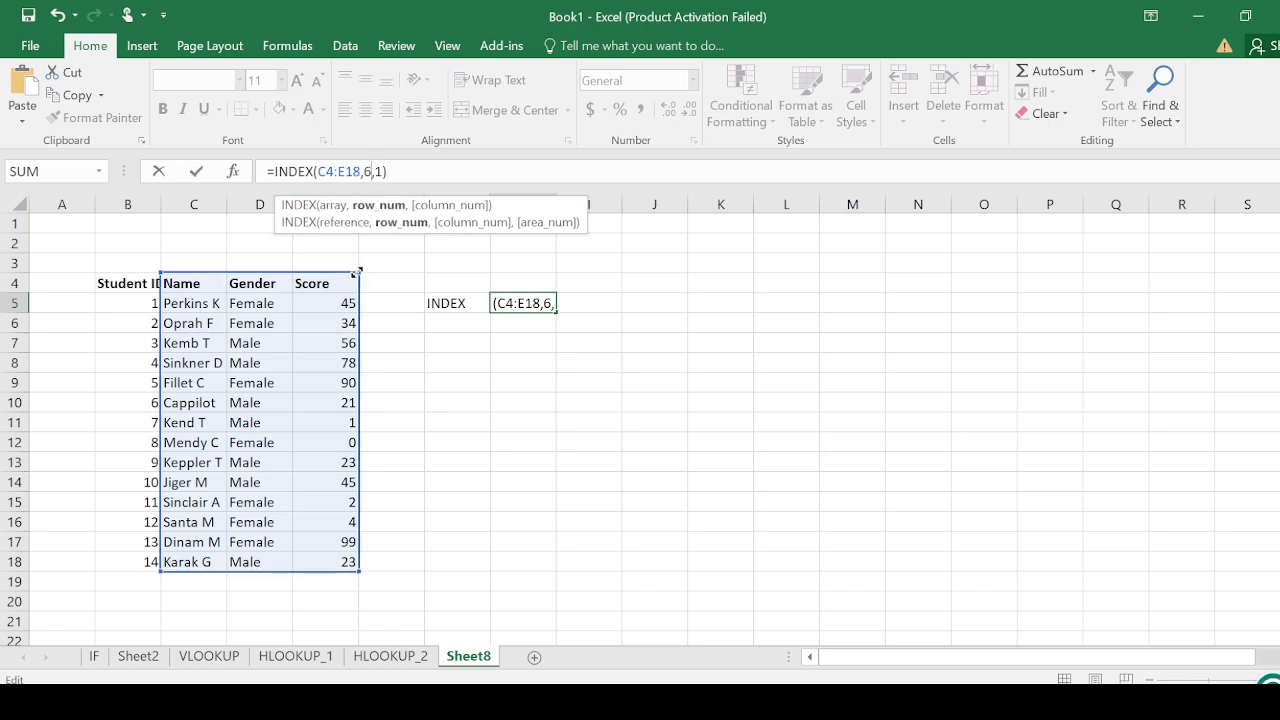
{"action": "left_click_drag", "start_coordinate": [357, 271], "coordinate": [356, 298]}
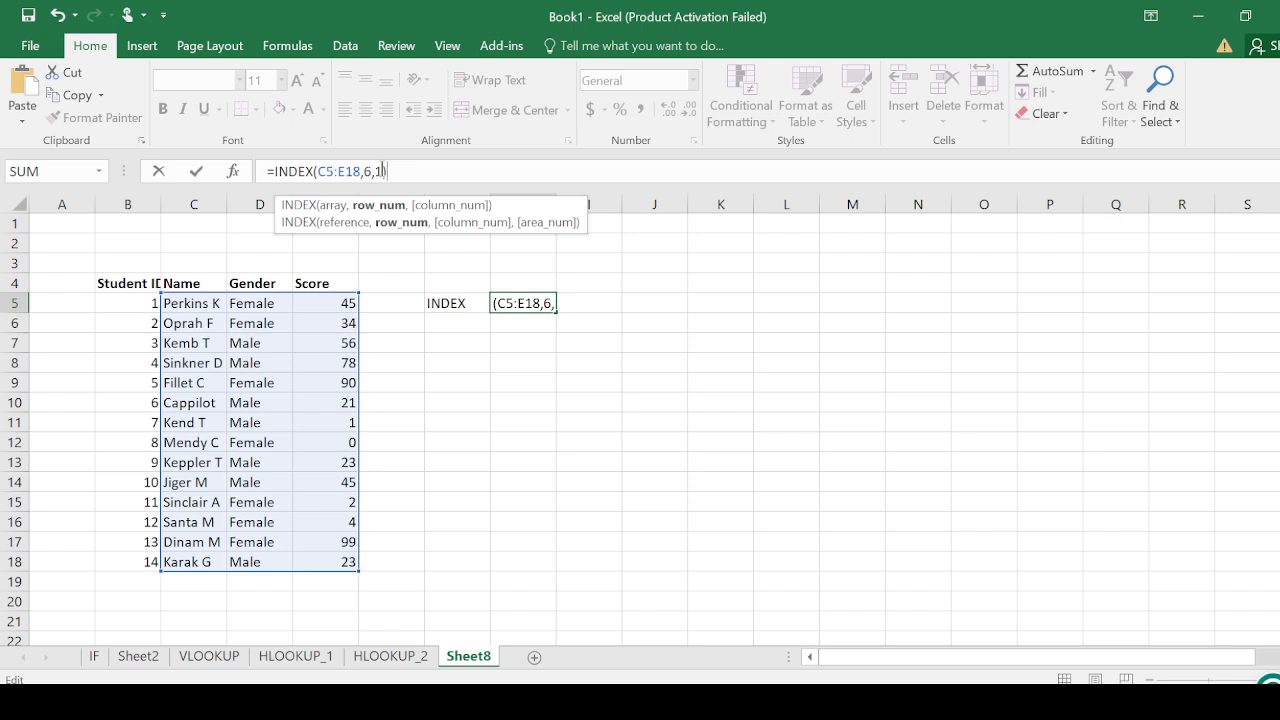
{"action": "left_click", "coordinate": [383, 171]}
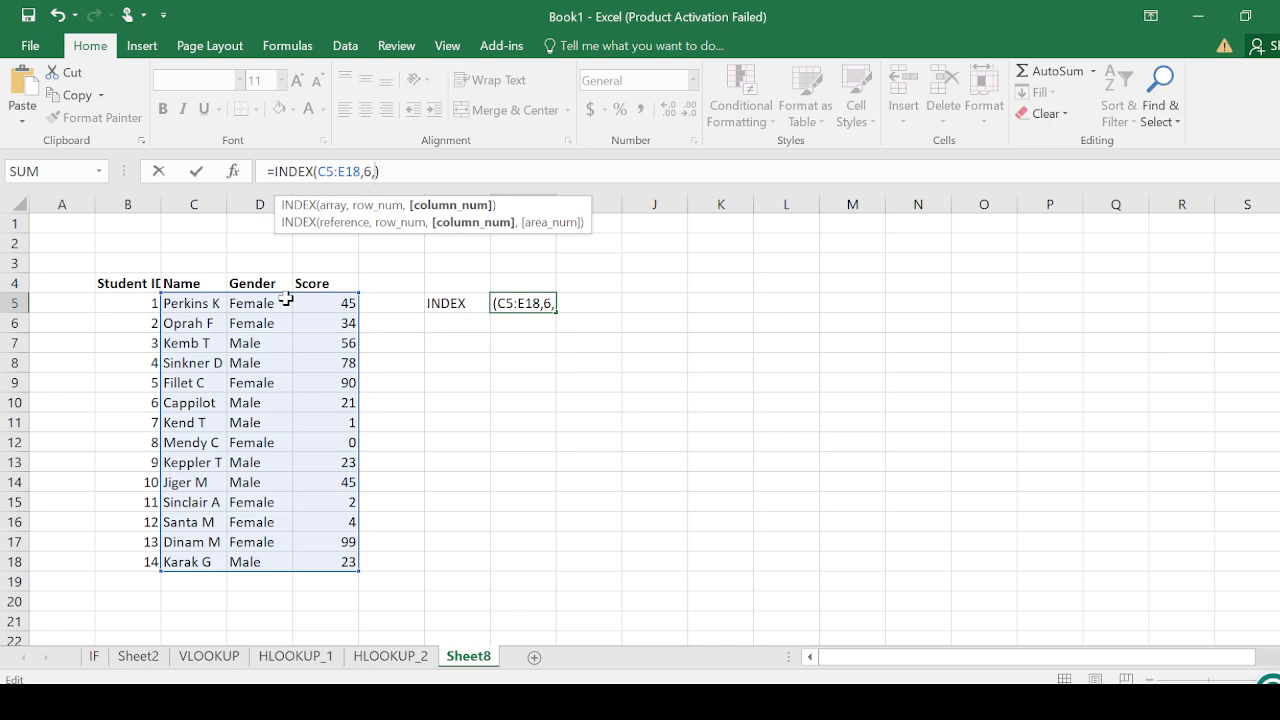
{"action": "type", "text": "2"}
{"action": "key", "text": "Return"}
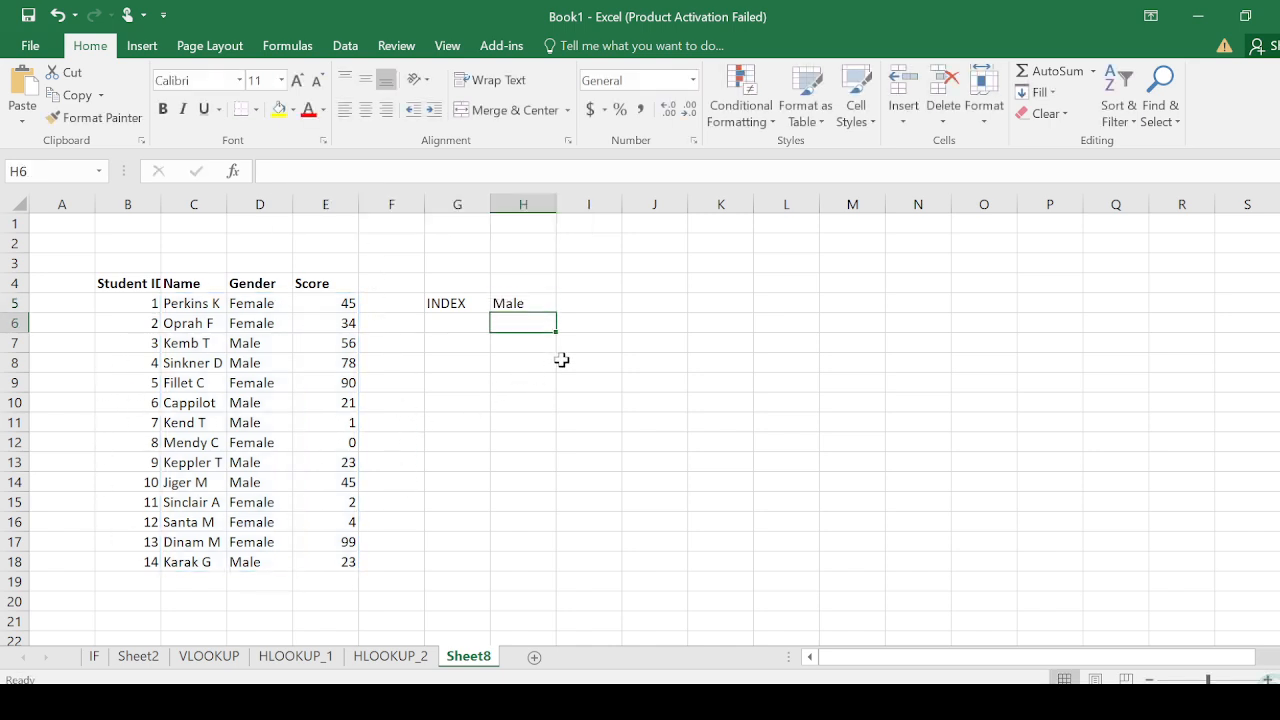
{"action": "left_click", "coordinate": [529, 307]}
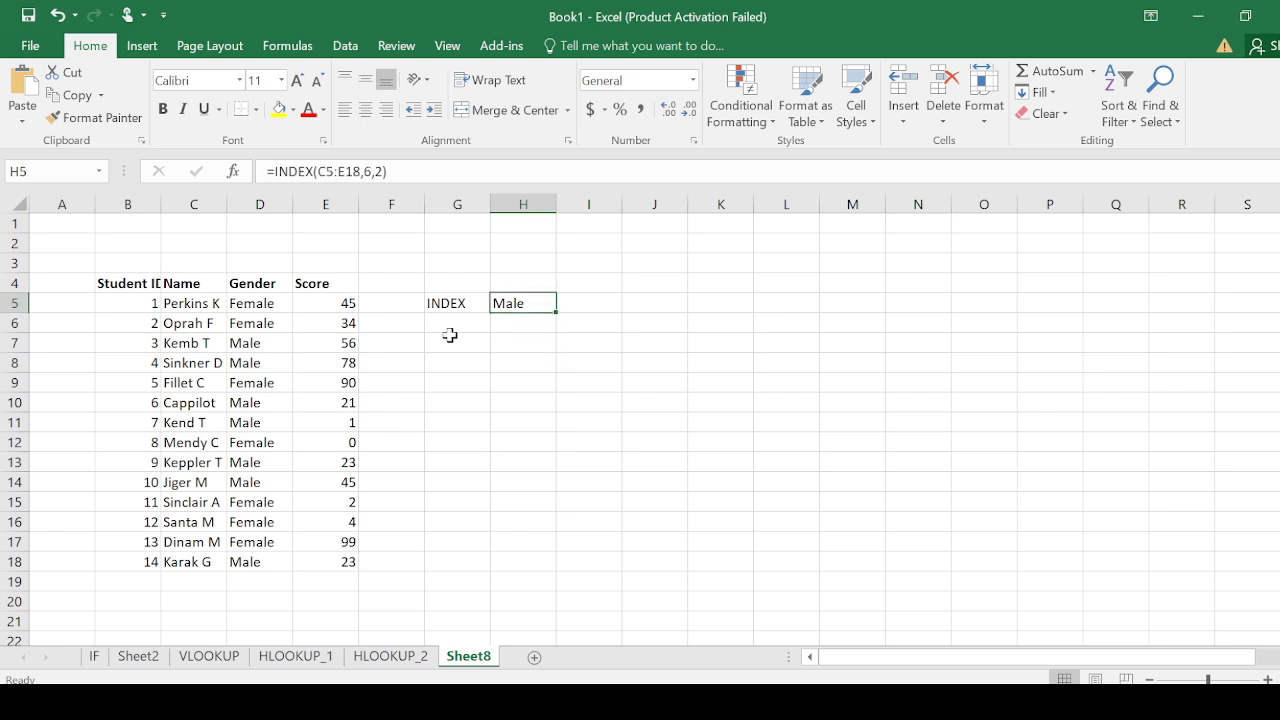
{"action": "left_click", "coordinate": [177, 405]}
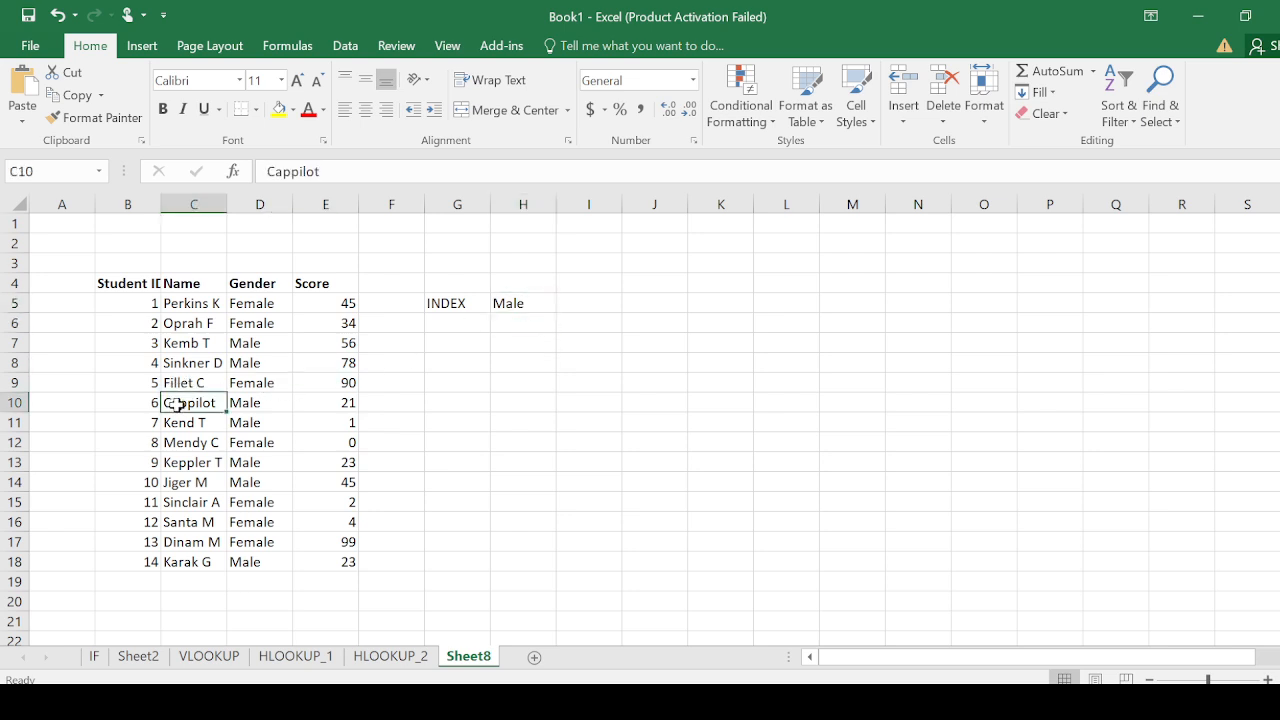
{"action": "left_click", "coordinate": [257, 263]}
{"action": "left_click", "coordinate": [248, 405]}
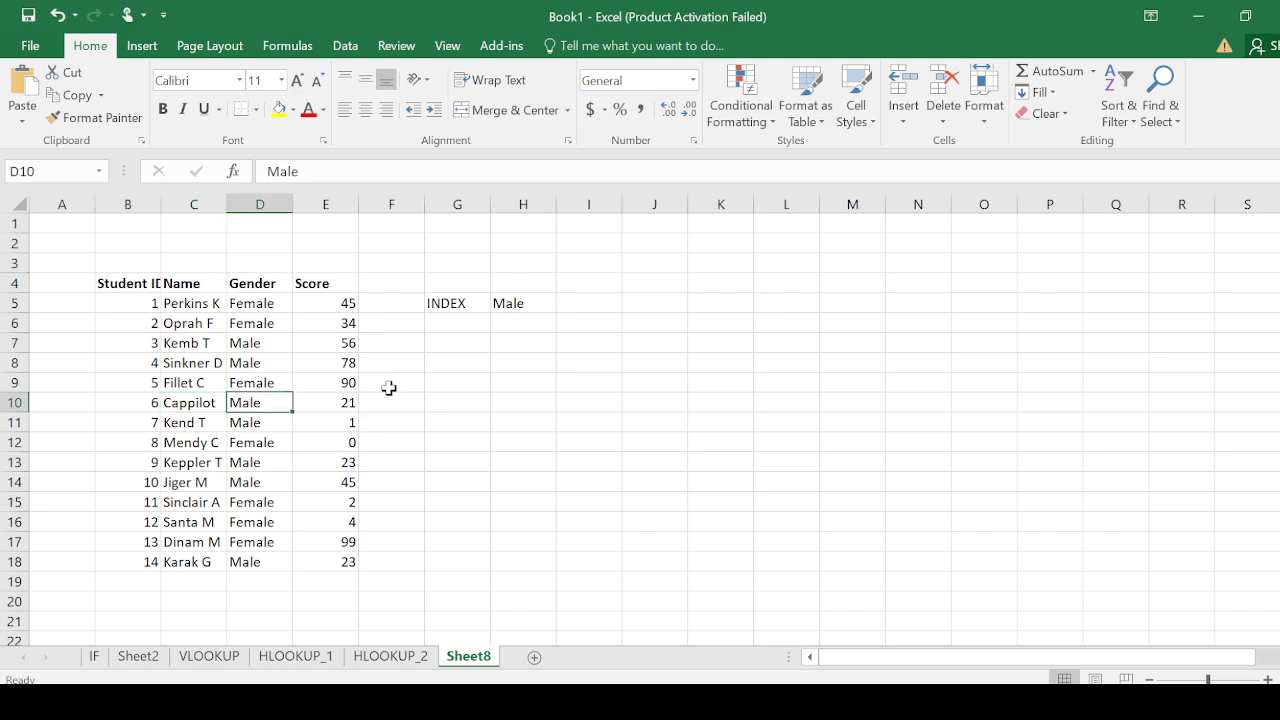
Label cell G7 as MATCH below the INDEX example
{"action": "left_click", "coordinate": [456, 322]}
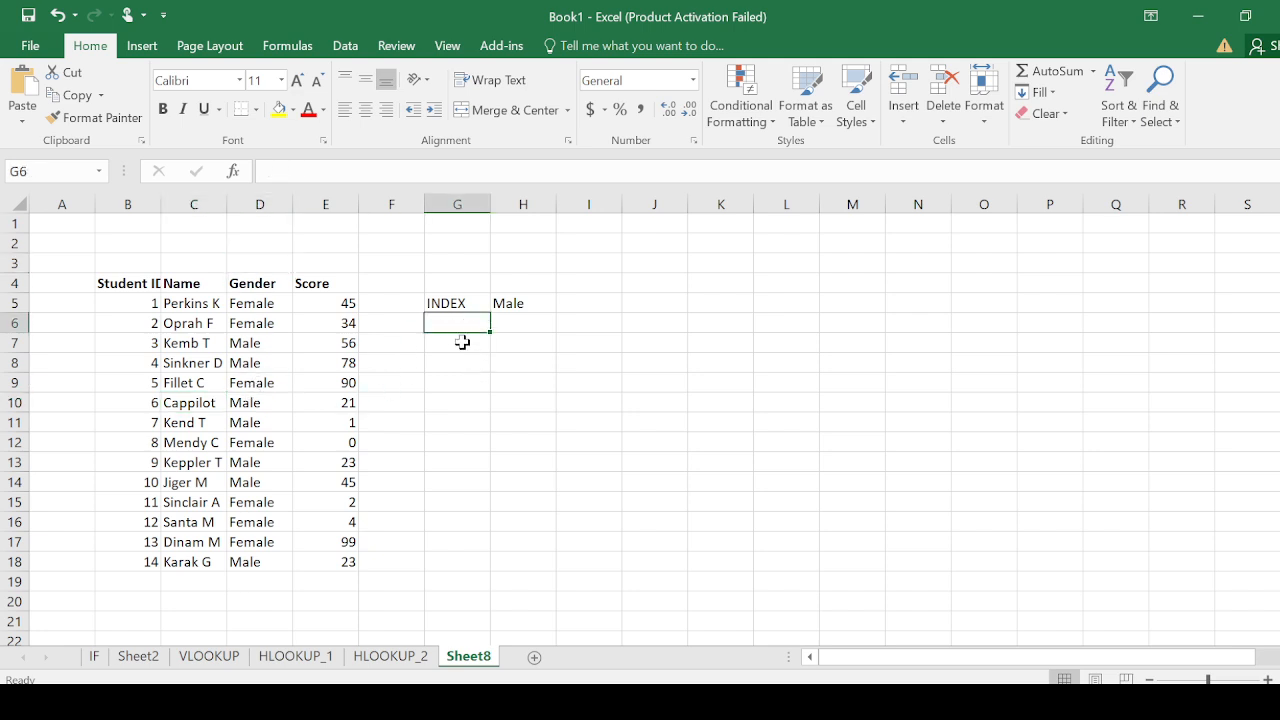
{"action": "left_click", "coordinate": [461, 342]}
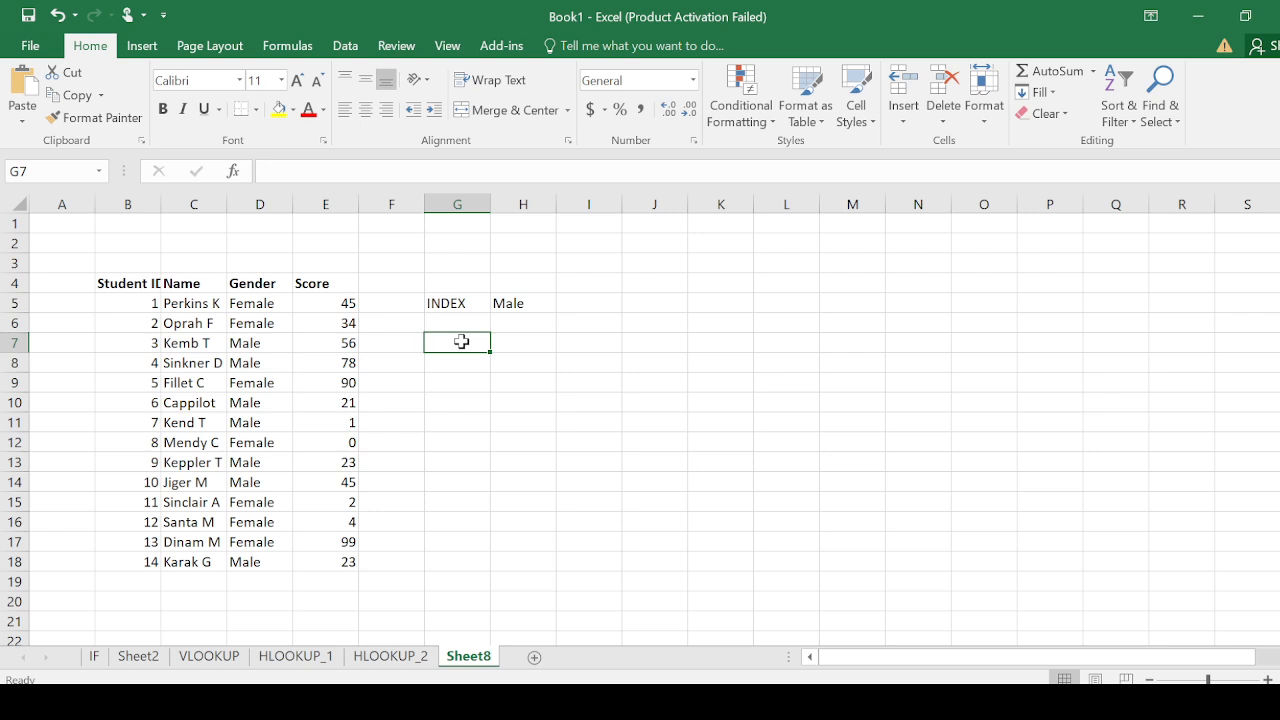
{"action": "type", "text": "MA"}
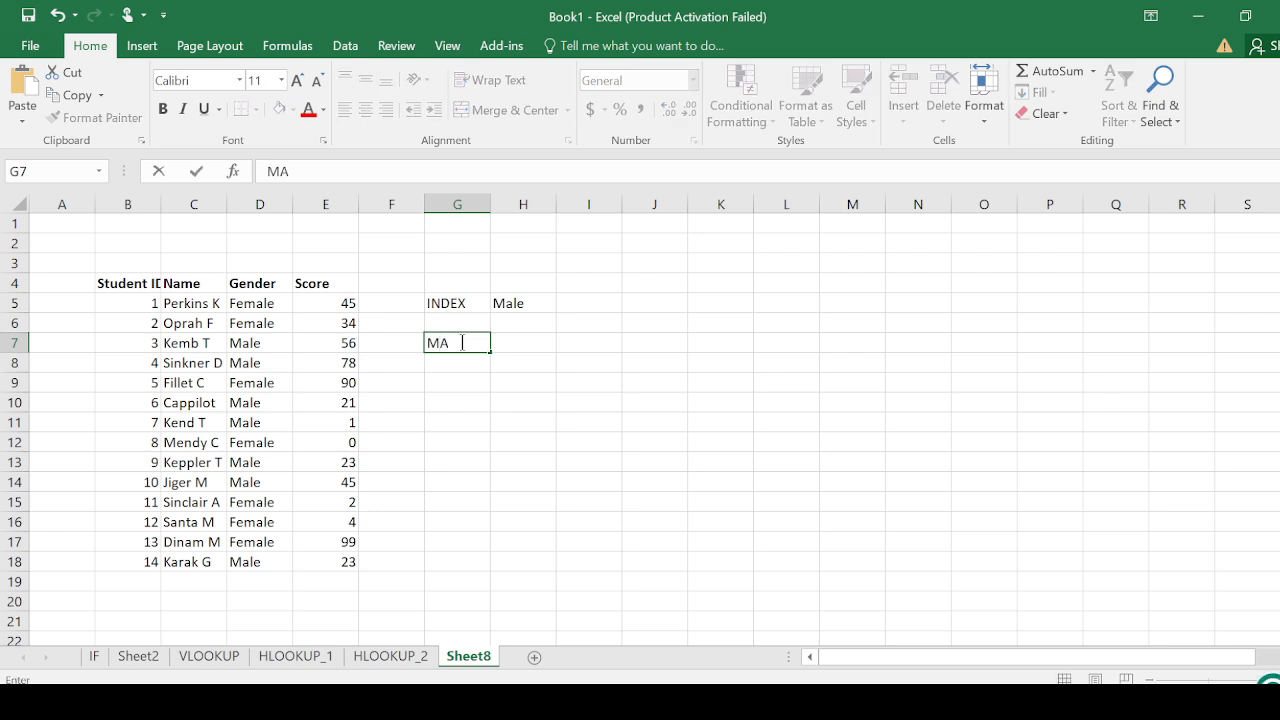
{"action": "type", "text": "TCH"}
Enter =MATCH(C10,C5:C18,0) in H7, and check the returned position against row 10 of the student table
{"action": "left_click", "coordinate": [518, 340]}
{"action": "type", "text": "=MAT"}
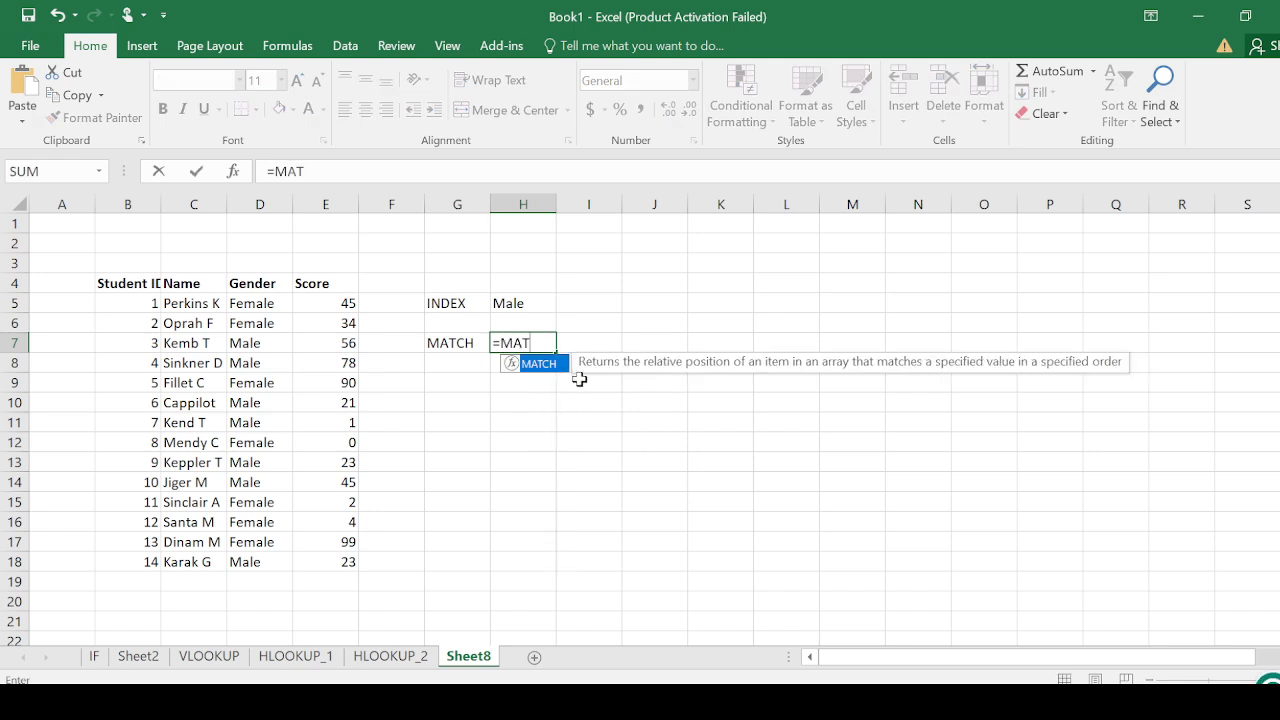
{"action": "double_click", "coordinate": [545, 364]}
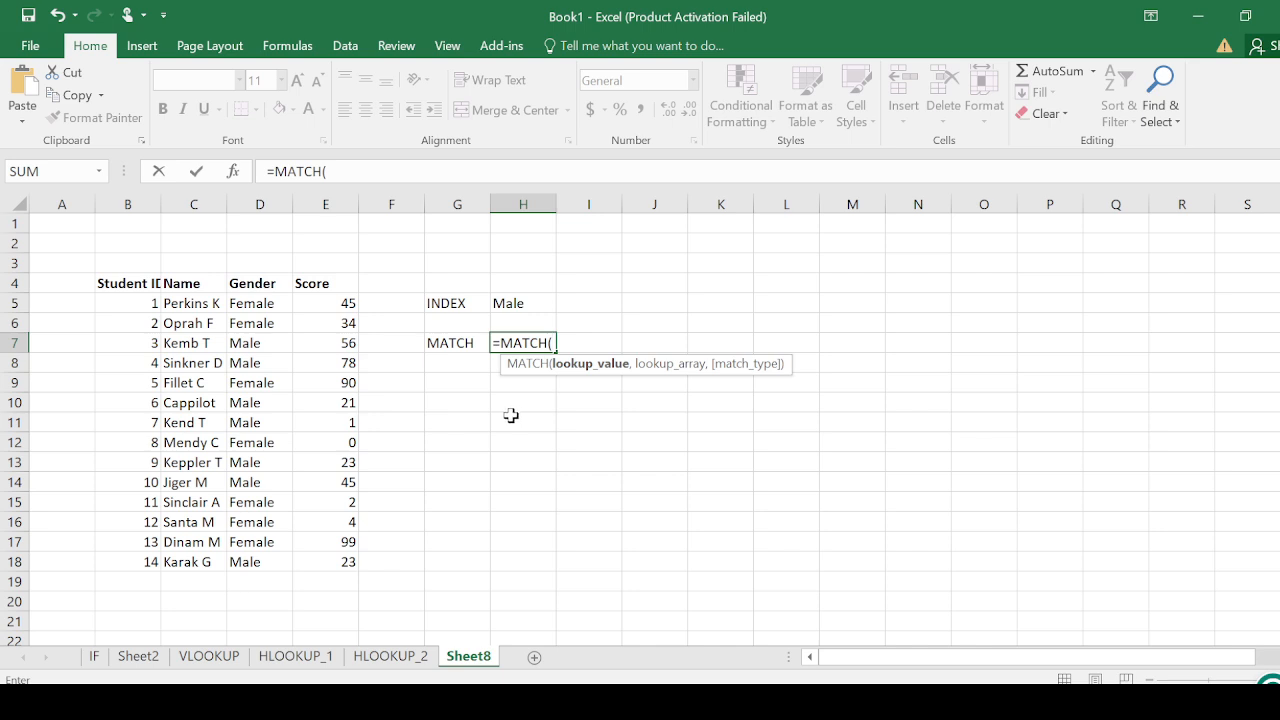
{"action": "left_click", "coordinate": [184, 404]}
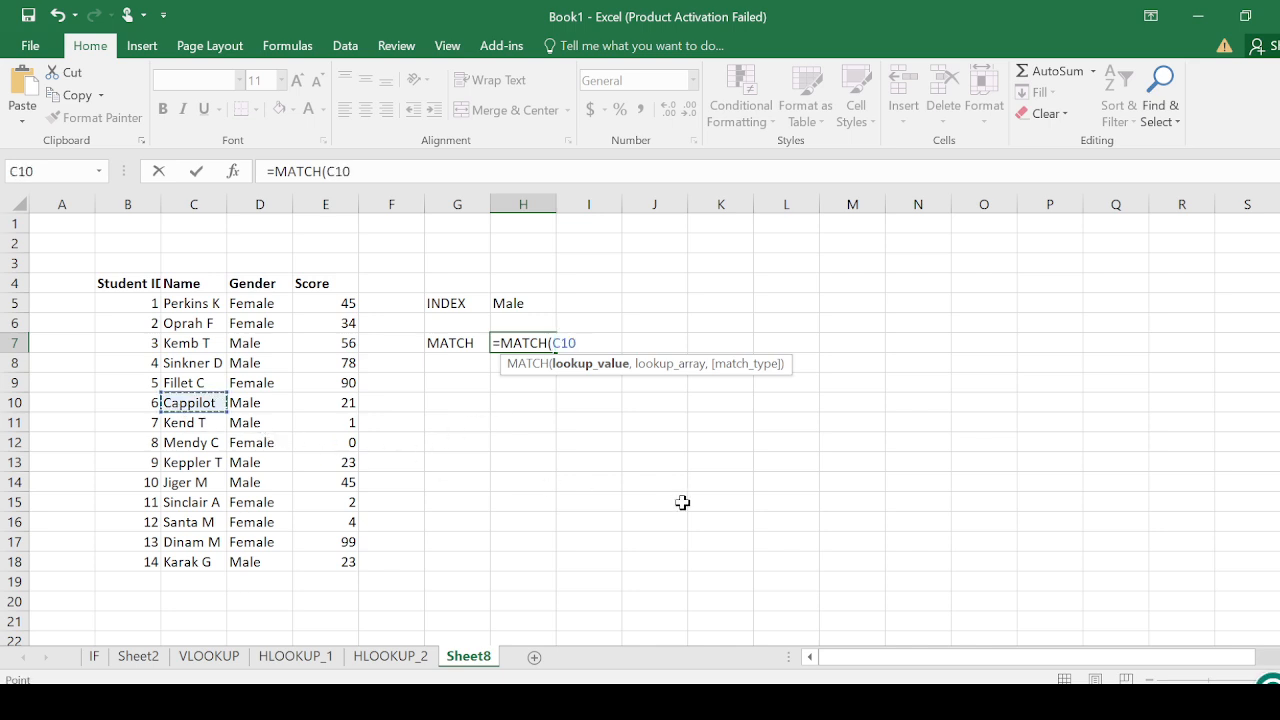
{"action": "type", "text": ","}
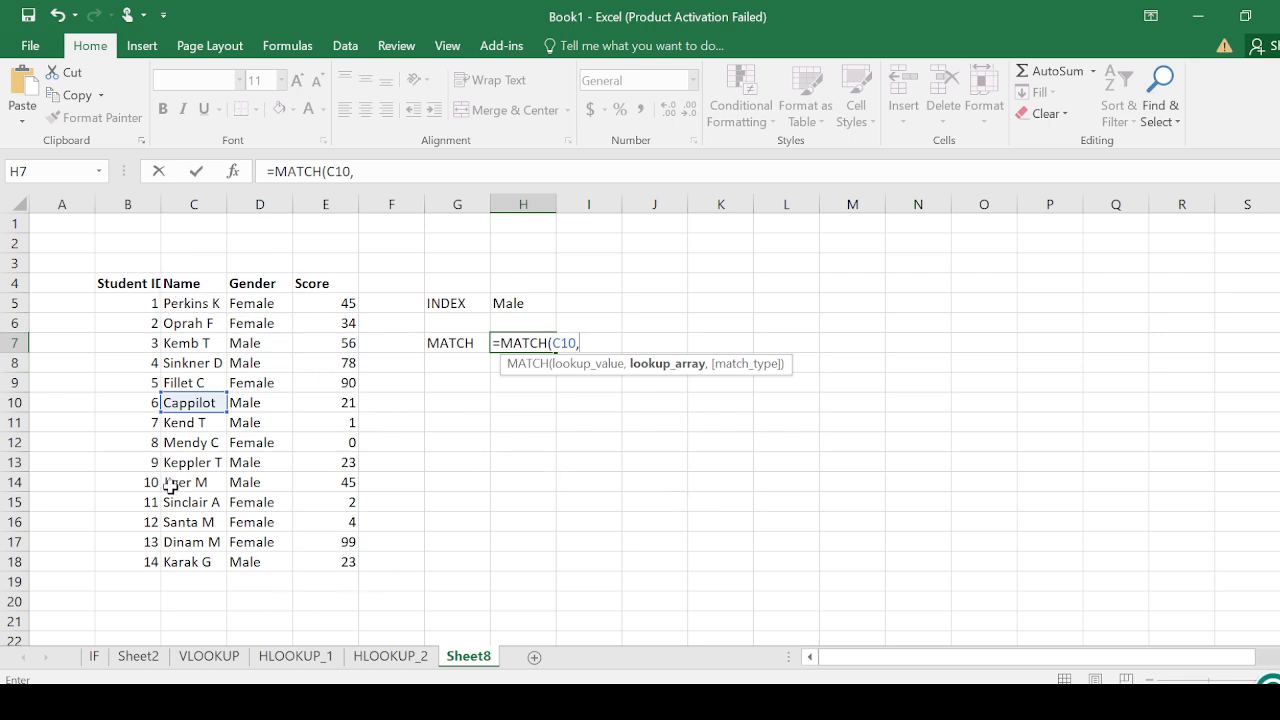
{"action": "left_click_drag", "start_coordinate": [200, 300], "coordinate": [190, 562]}
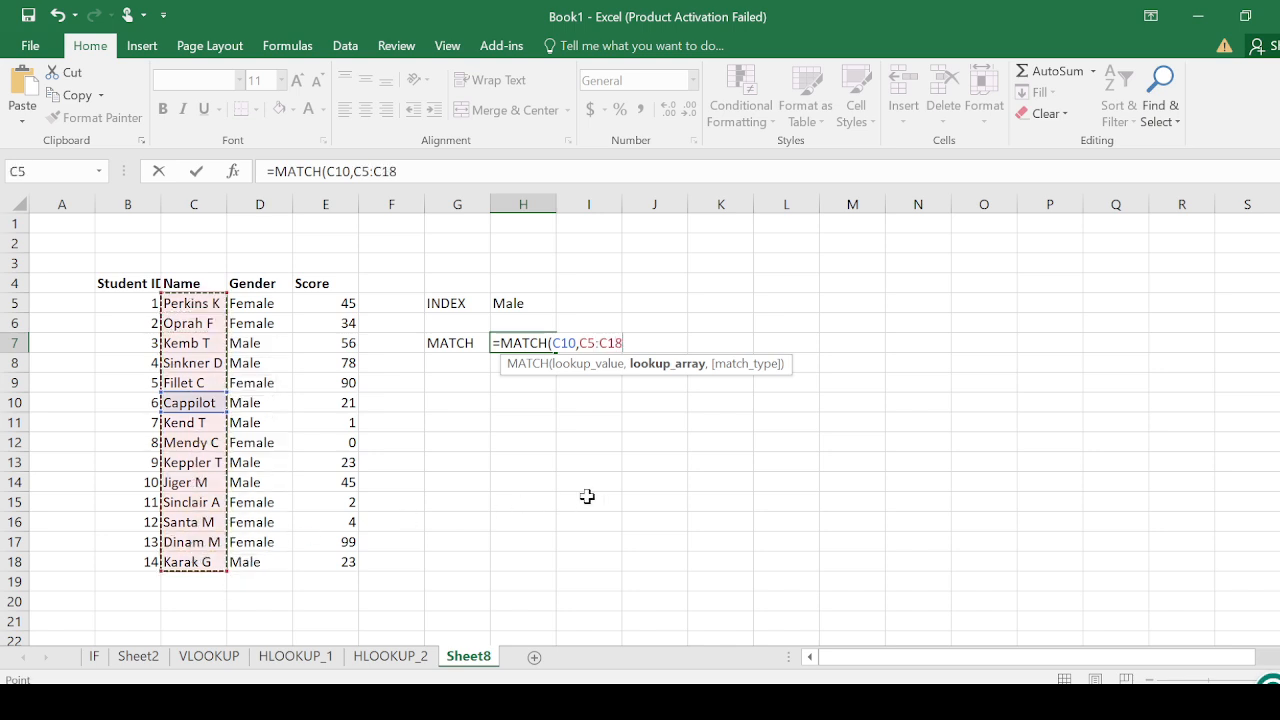
{"action": "type", "text": ","}
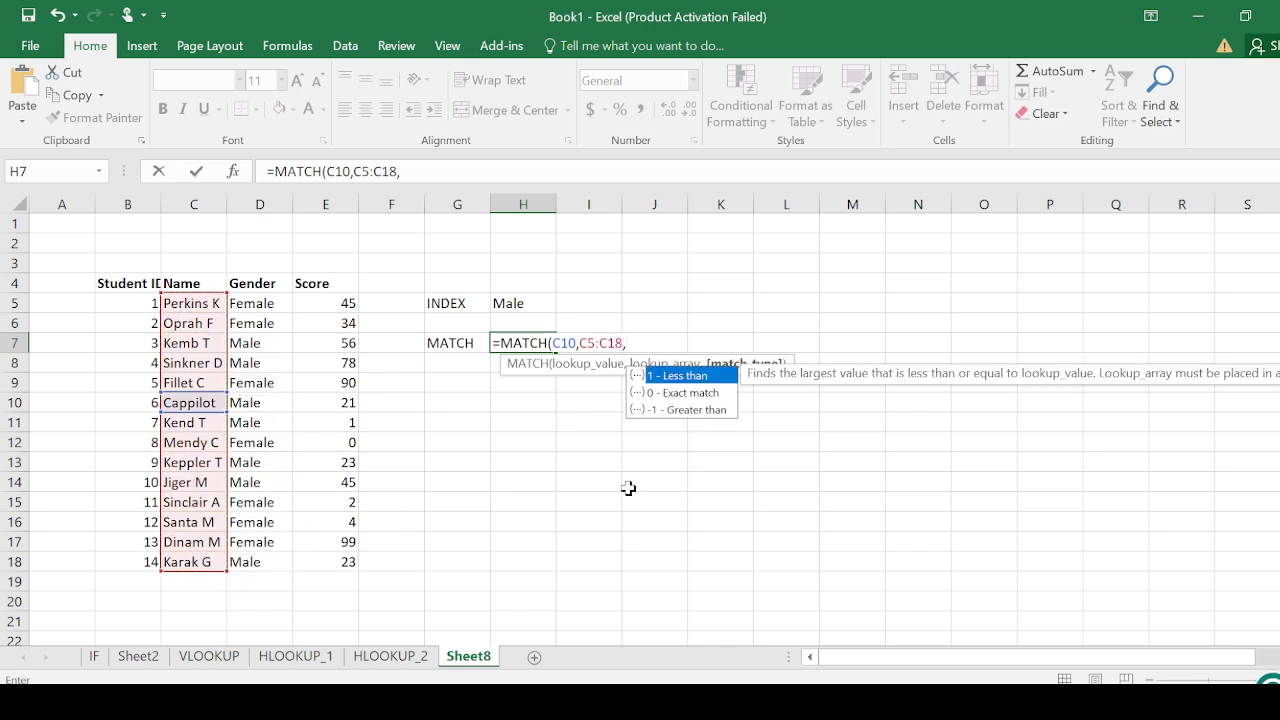
{"action": "double_click", "coordinate": [687, 394]}
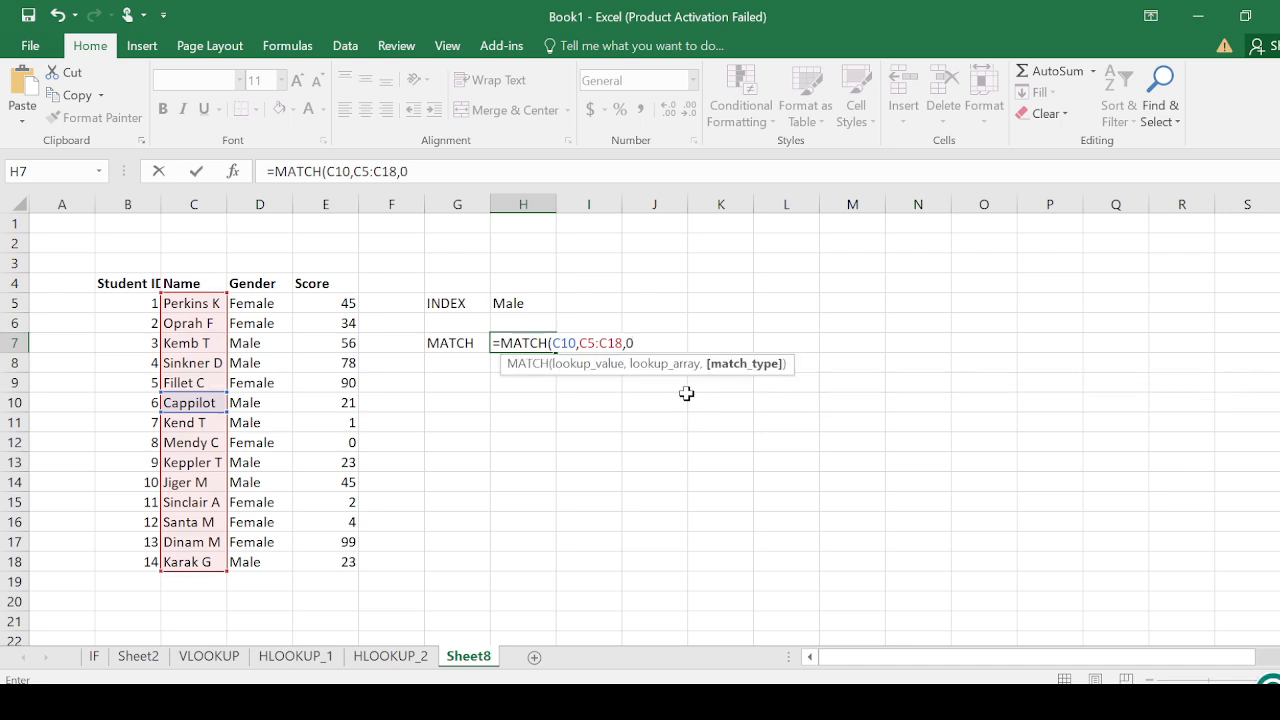
{"action": "key", "text": "Return"}
{"action": "left_click", "coordinate": [535, 344]}
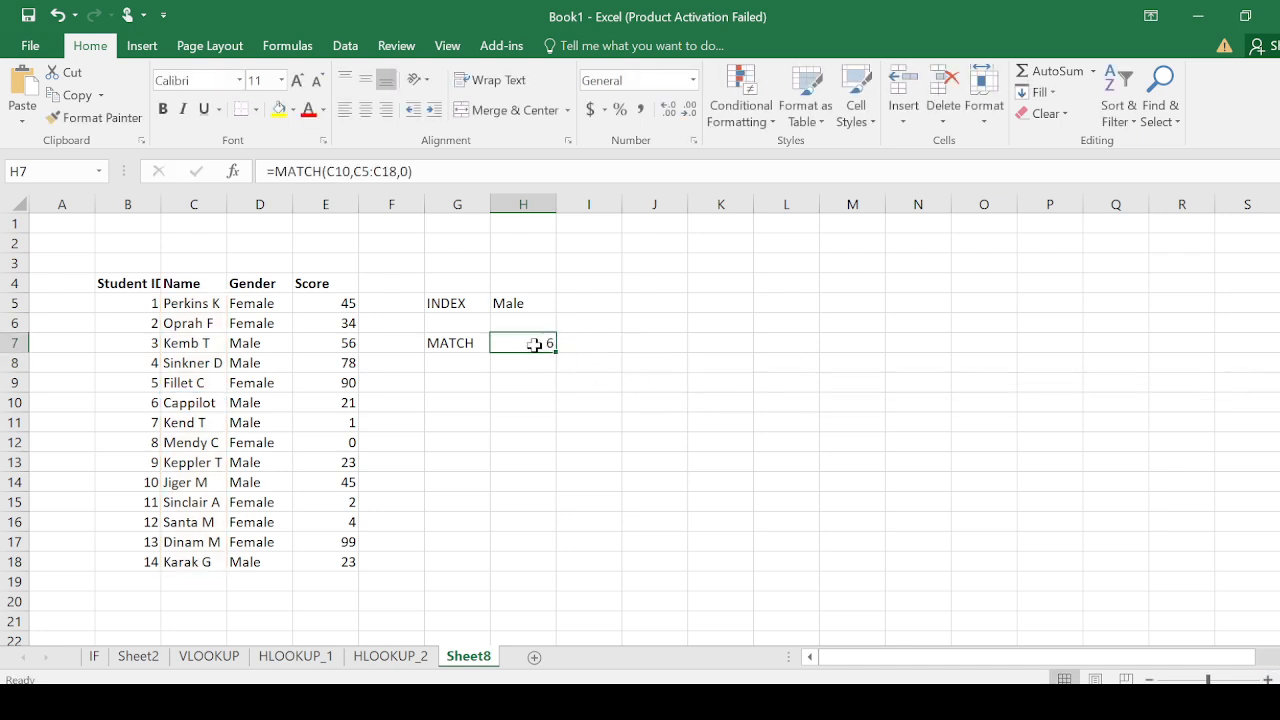
{"action": "left_click", "coordinate": [187, 405]}
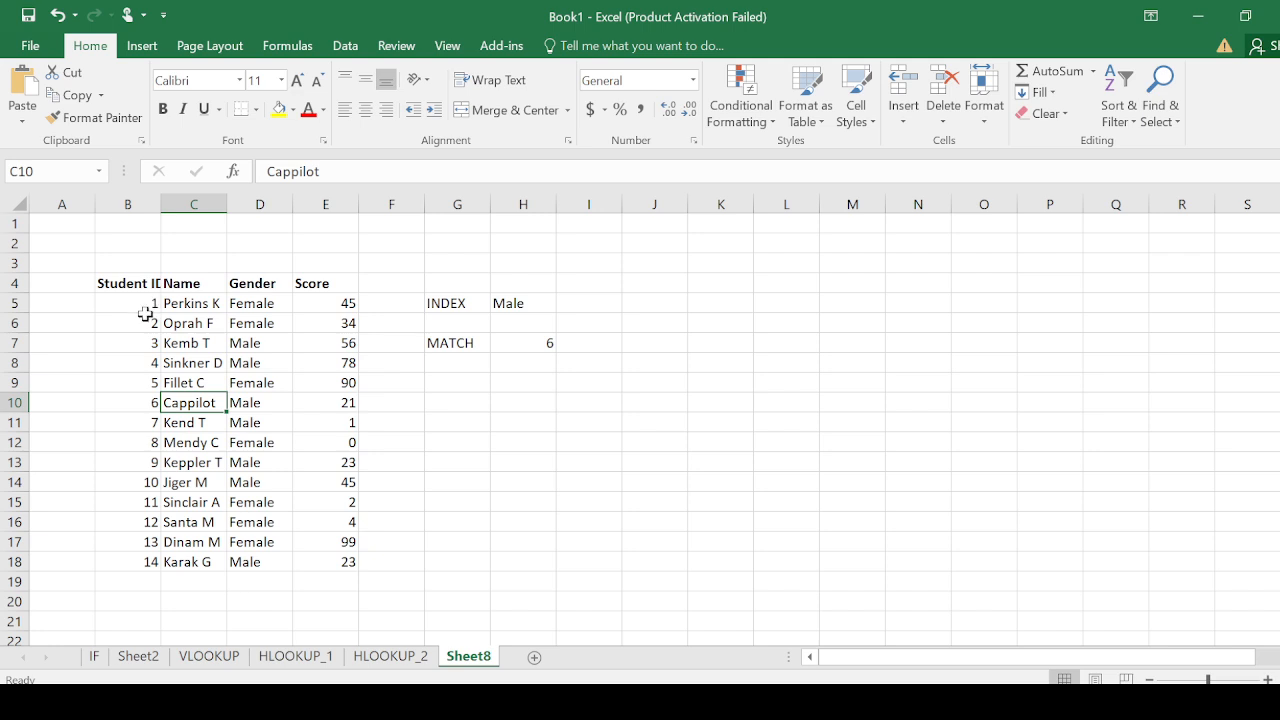
{"action": "left_click", "coordinate": [150, 405]}
{"action": "left_click", "coordinate": [180, 405]}
{"action": "left_click", "coordinate": [547, 344]}
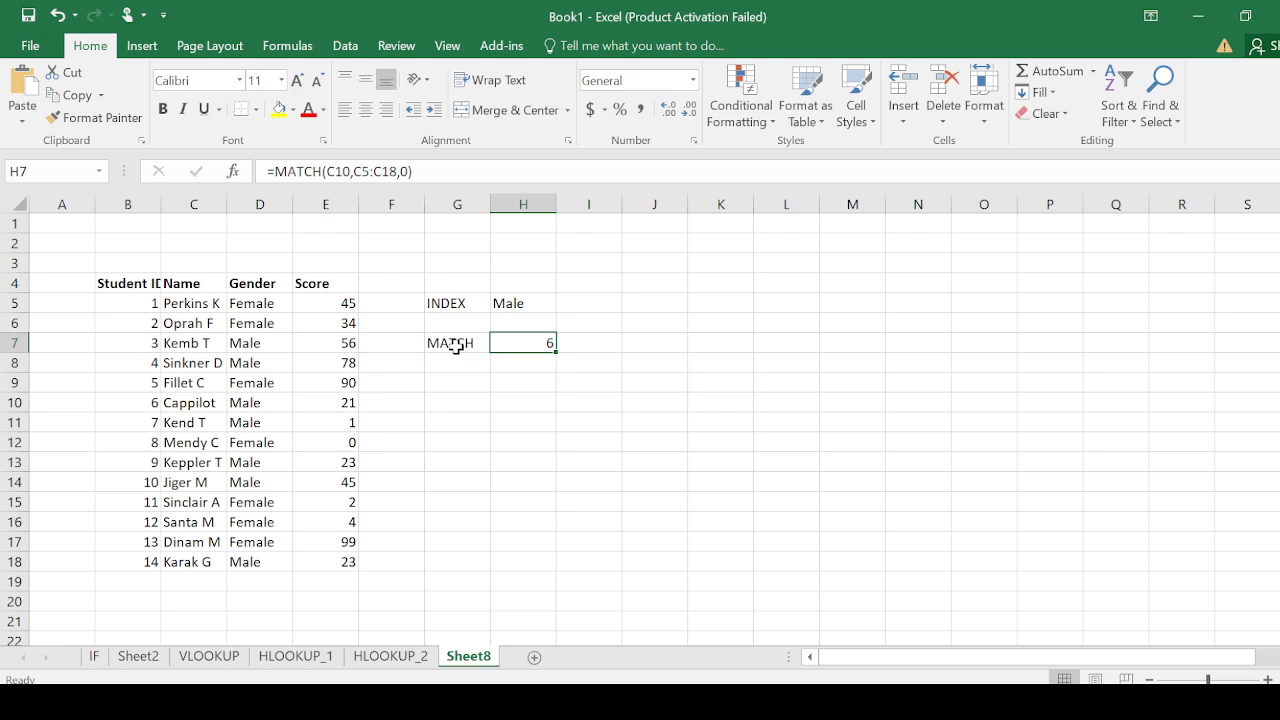
Label cell G9 as INDEX & MATCH below the MATCH example
{"action": "left_click", "coordinate": [447, 384]}
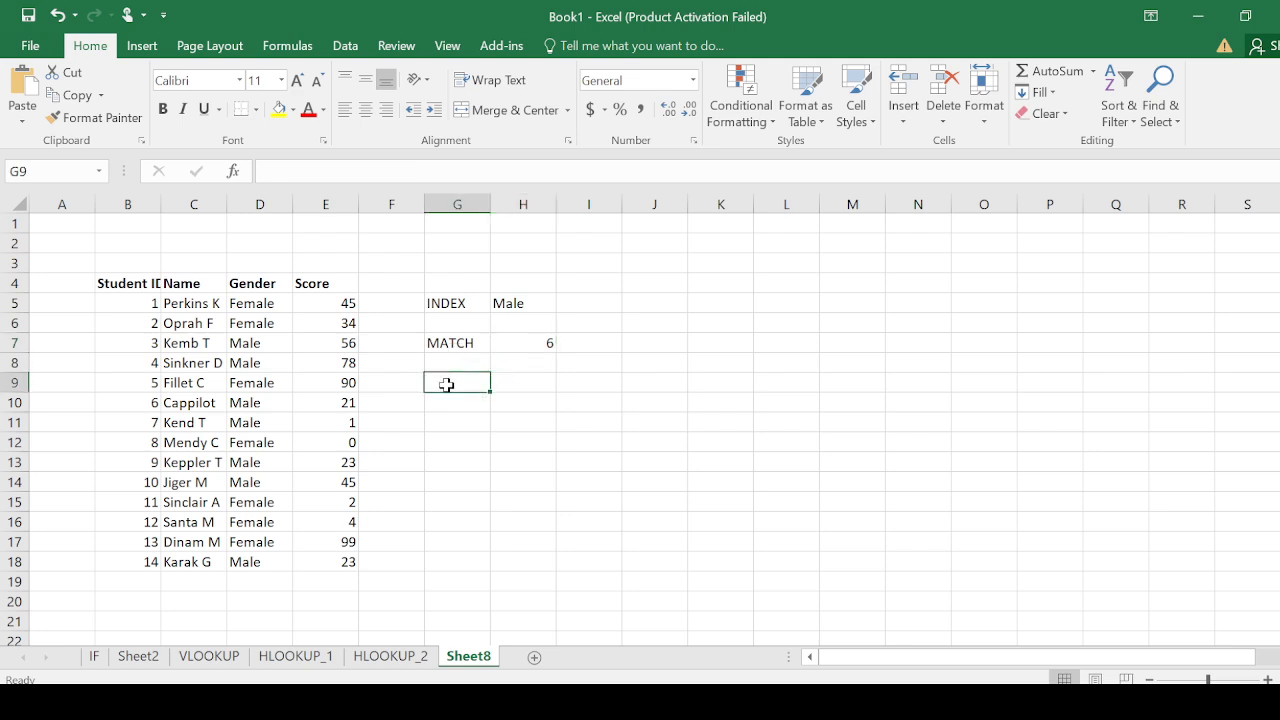
{"action": "type", "text": "INDE"}
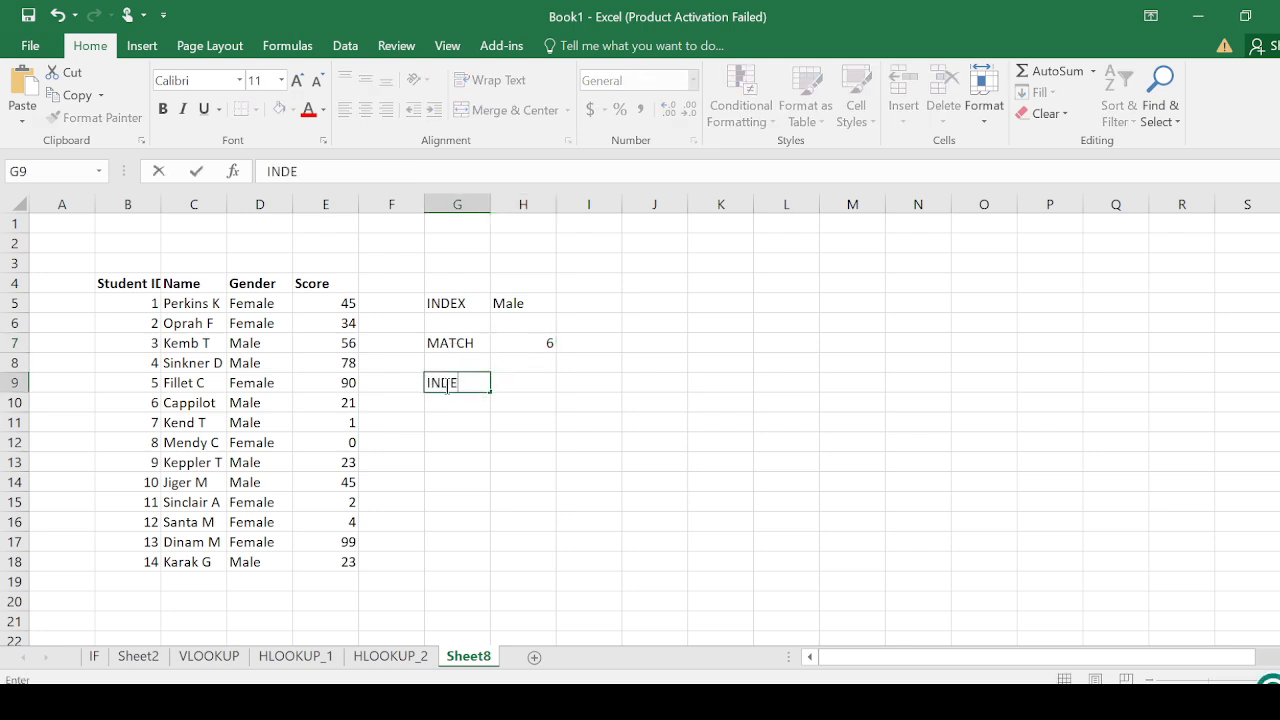
{"action": "type", "text": "X & MATCH"}
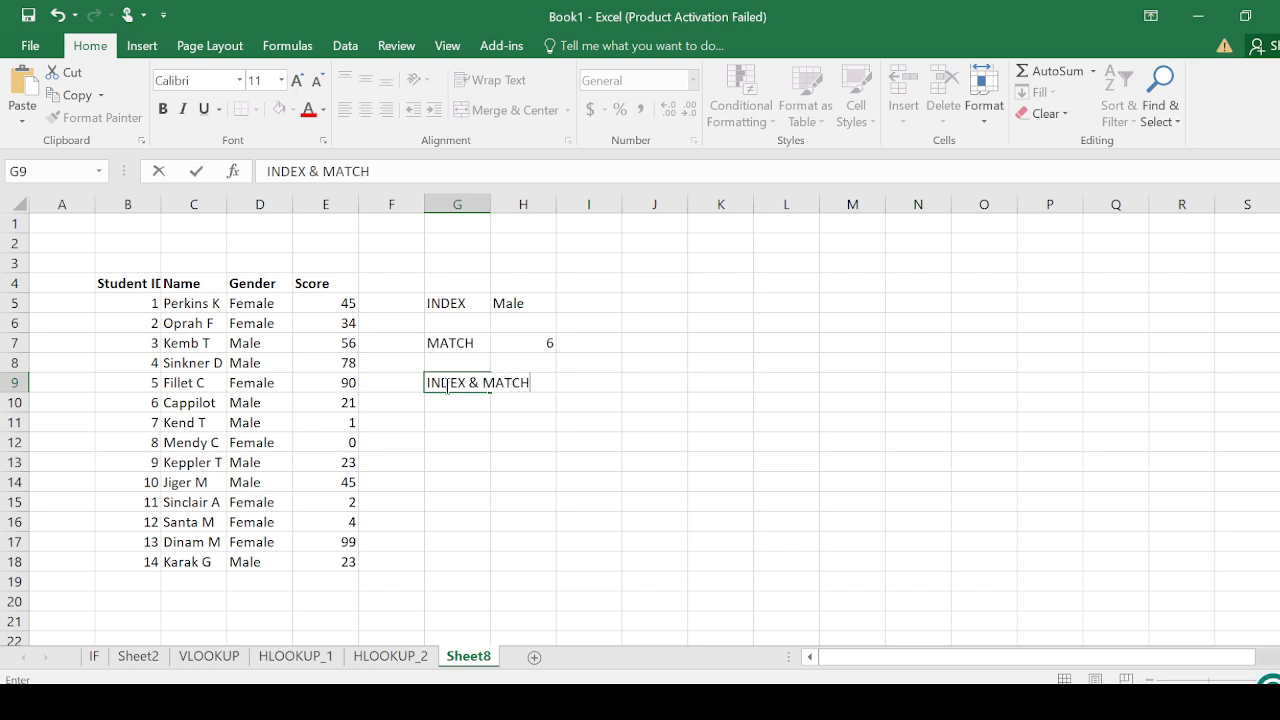
{"action": "left_click", "coordinate": [507, 440]}
Start an INDEX formula in H9 for the combined INDEX & MATCH example
{"action": "left_click", "coordinate": [525, 382]}
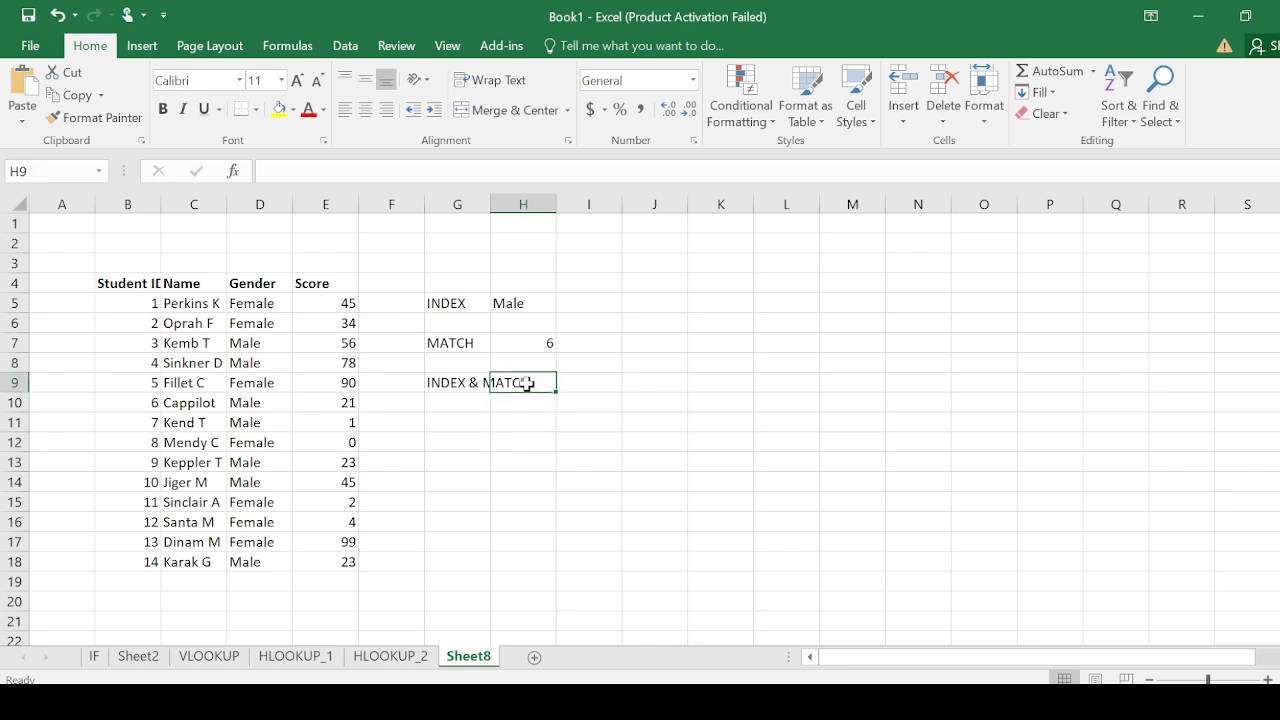
{"action": "type", "text": "="}
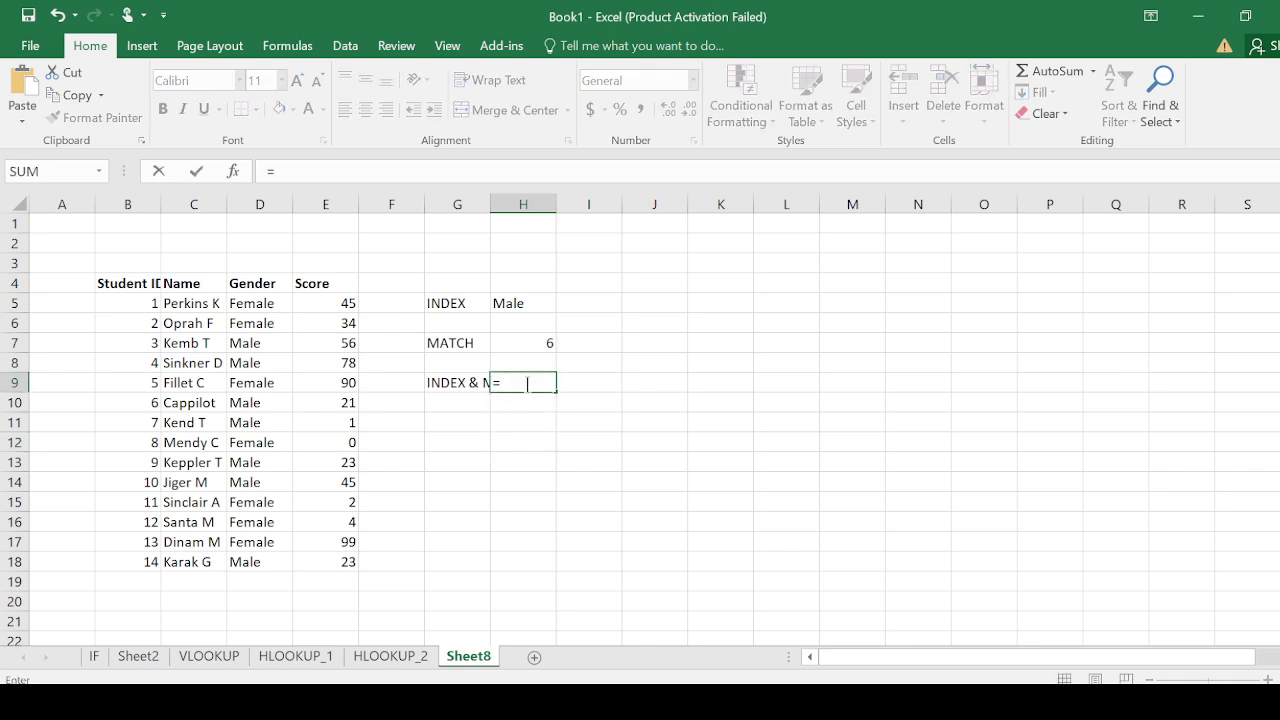
{"action": "type", "text": "IND"}
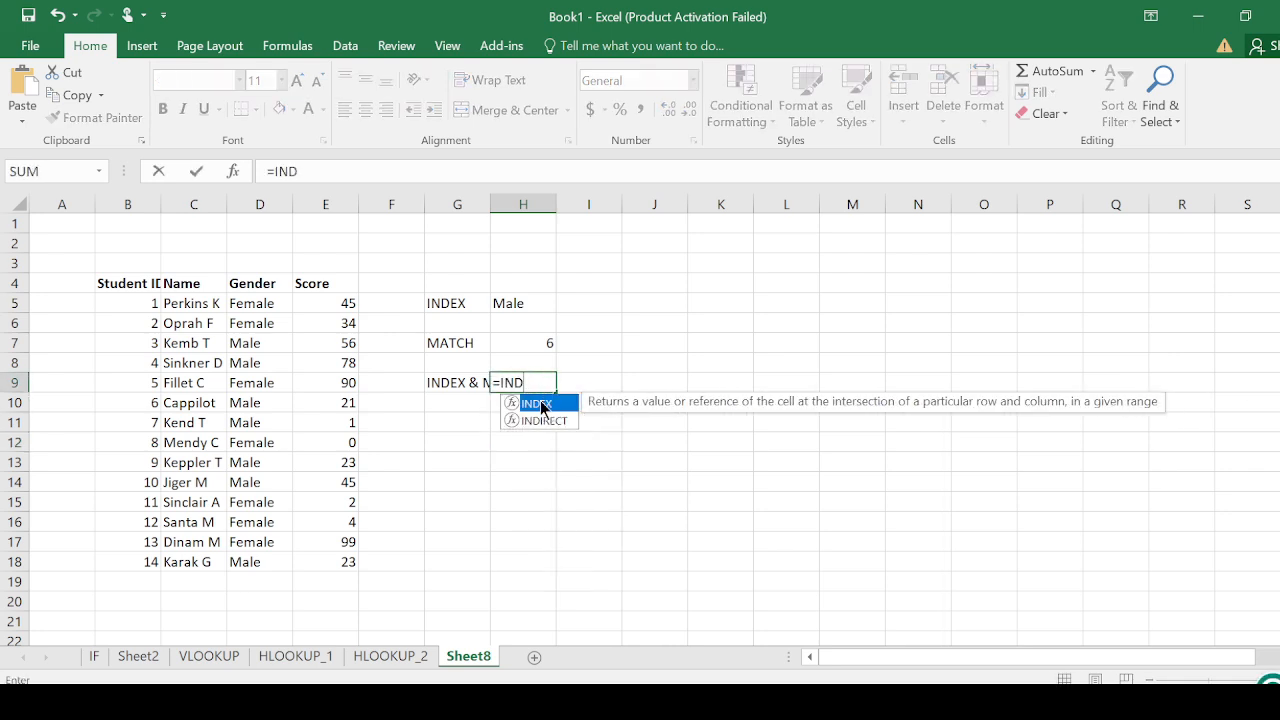
{"action": "double_click", "coordinate": [538, 404]}
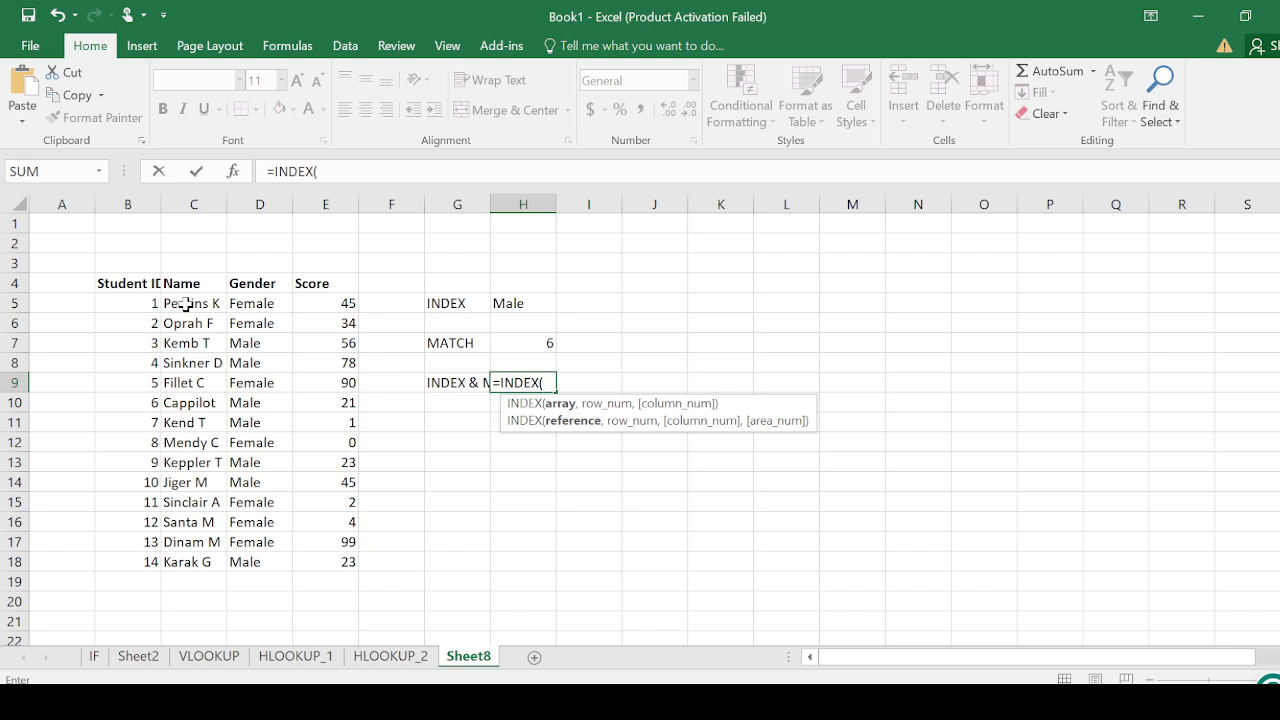
{"action": "left_click_drag", "start_coordinate": [185, 304], "coordinate": [186, 560]}
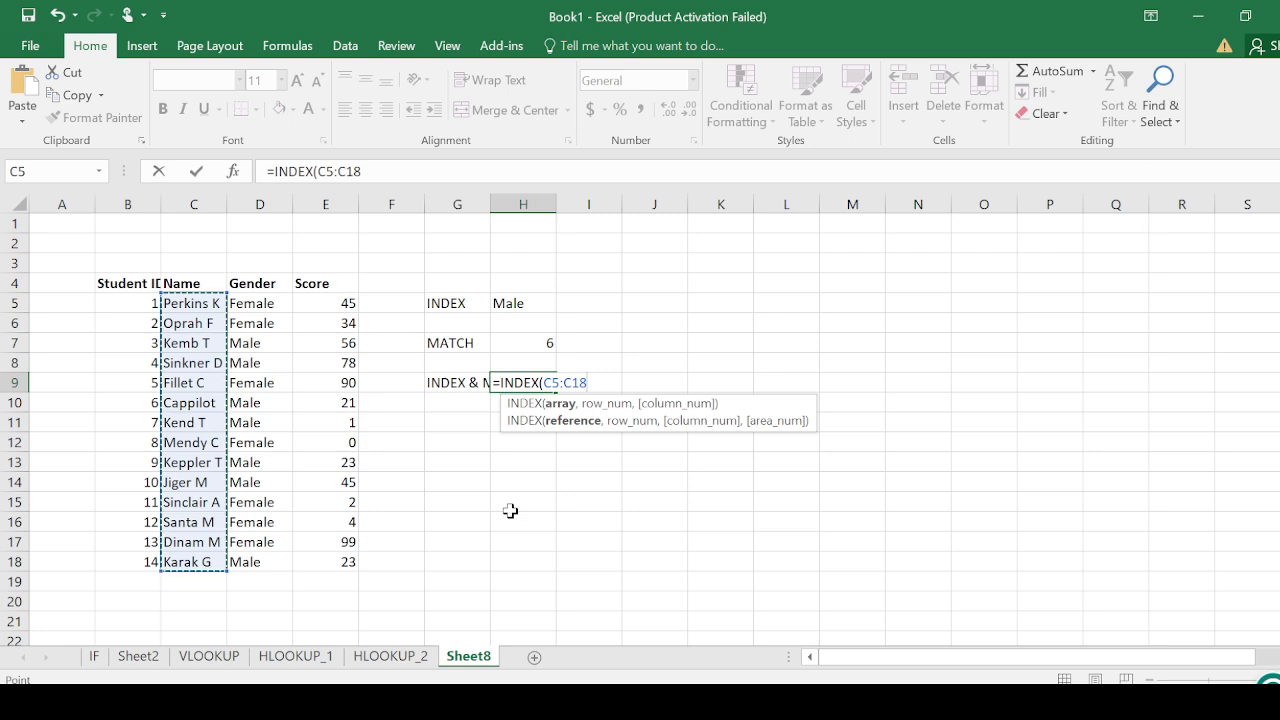
{"action": "type", "text": ",6"}
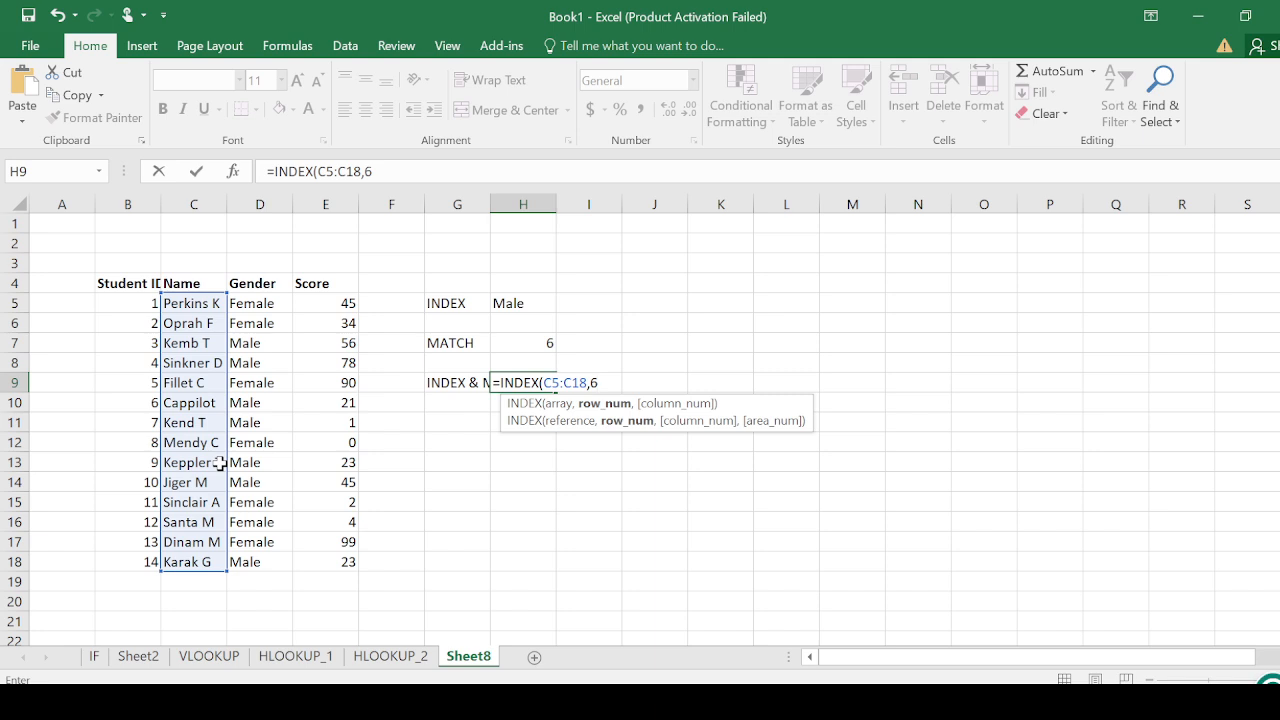
{"action": "type", "text": ","}
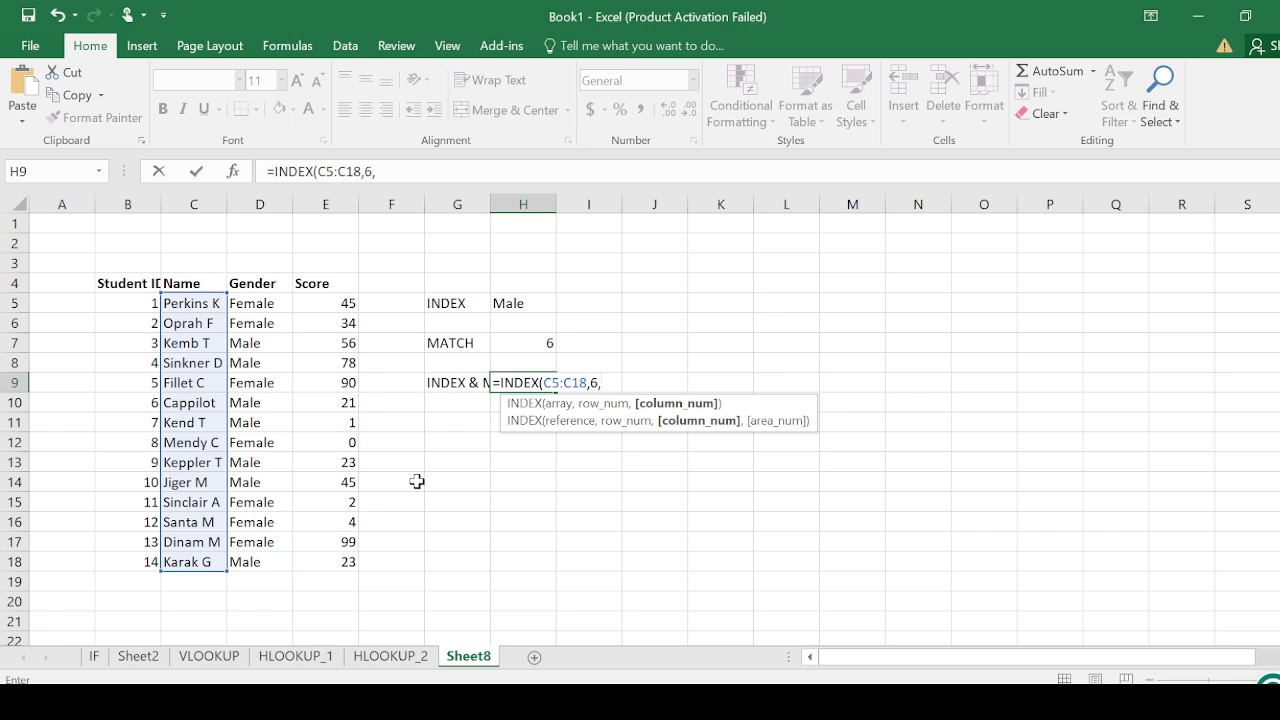
{"action": "key", "text": "BackSpace"}
{"action": "key", "text": "BackSpace"}
{"action": "key", "text": "BackSpace"}
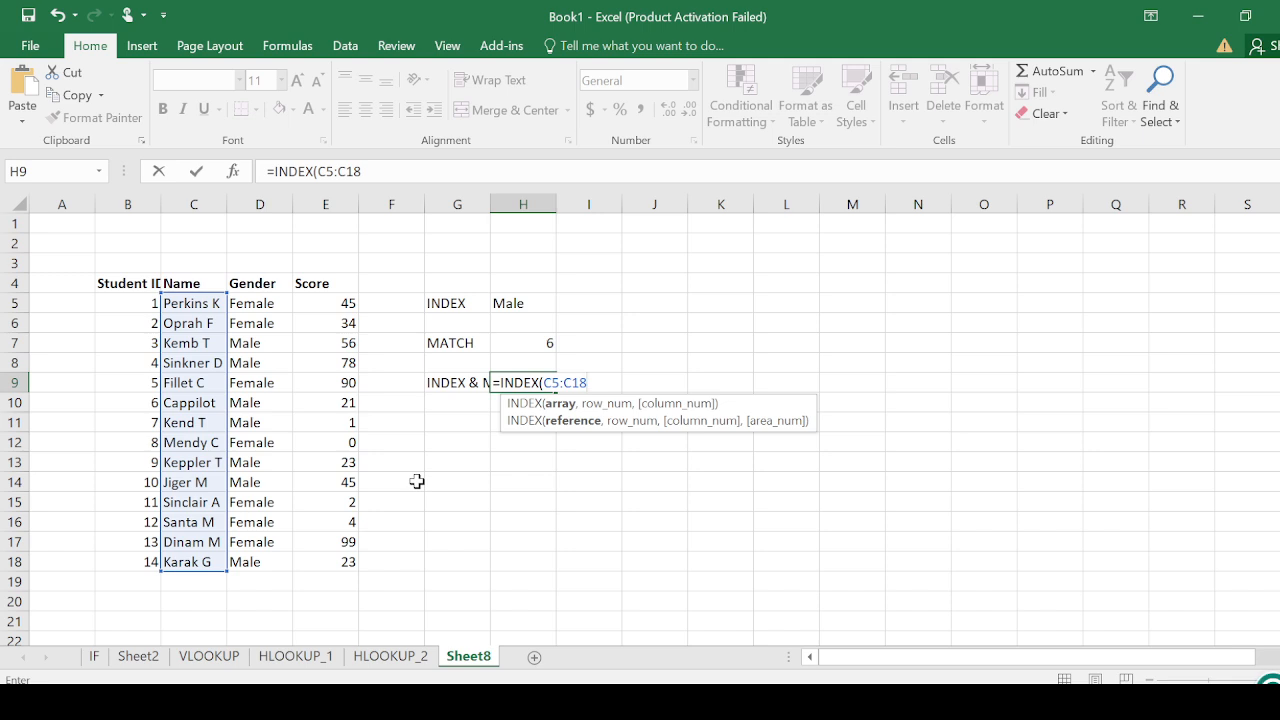
{"action": "key", "text": "BackSpace"}
{"action": "key", "text": "BackSpace"}
{"action": "key", "text": "BackSpace"}
{"action": "key", "text": "BackSpace"}
{"action": "key", "text": "BackSpace"}
{"action": "key", "text": "BackSpace"}
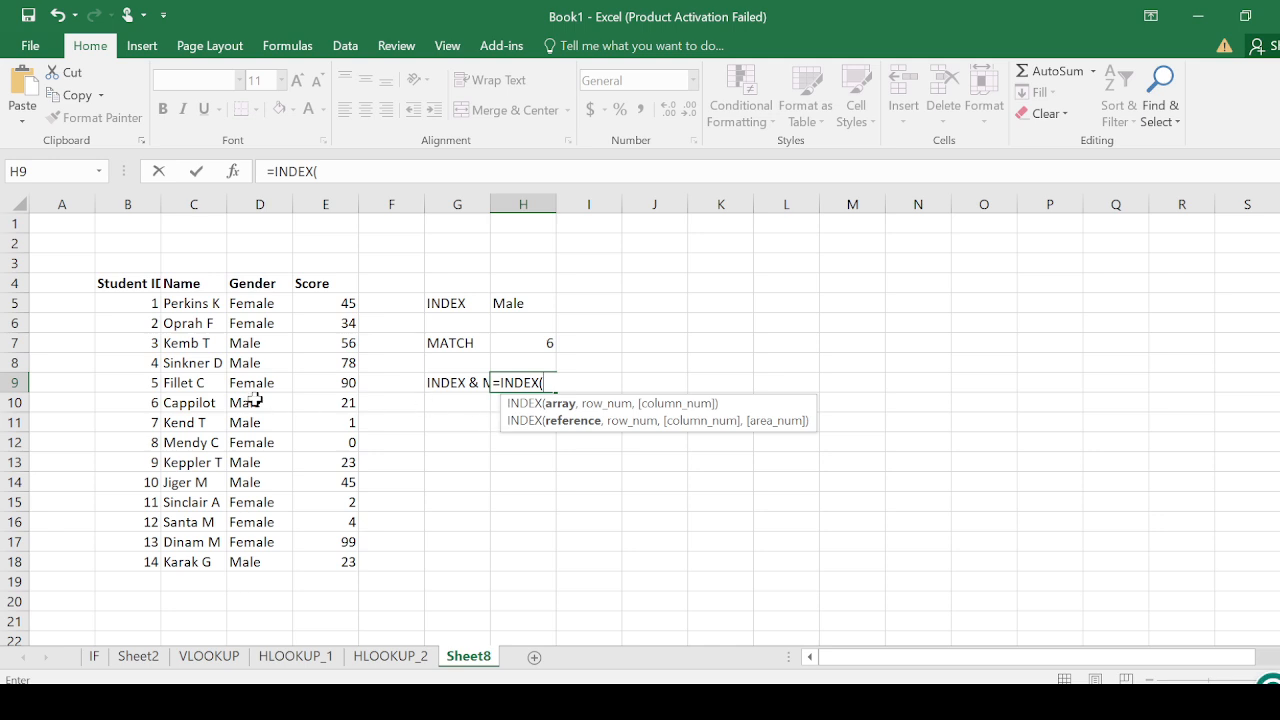
Complete the H9 formula as =INDEX(C5:C18,MATCH(C10,C5:C18,0)), accepting the proposed bracket correction, and review the finished formula
{"action": "left_click_drag", "start_coordinate": [193, 305], "coordinate": [190, 560]}
{"action": "type", "text": ","}
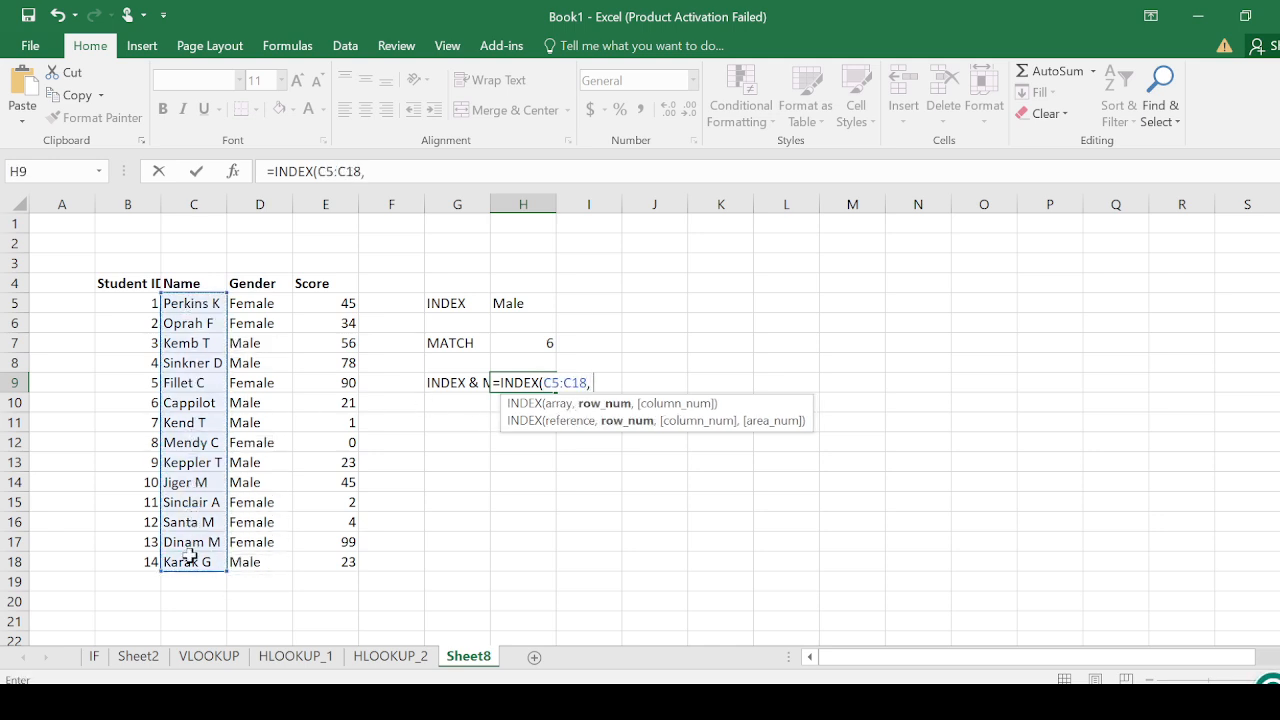
{"action": "type", "text": " MA"}
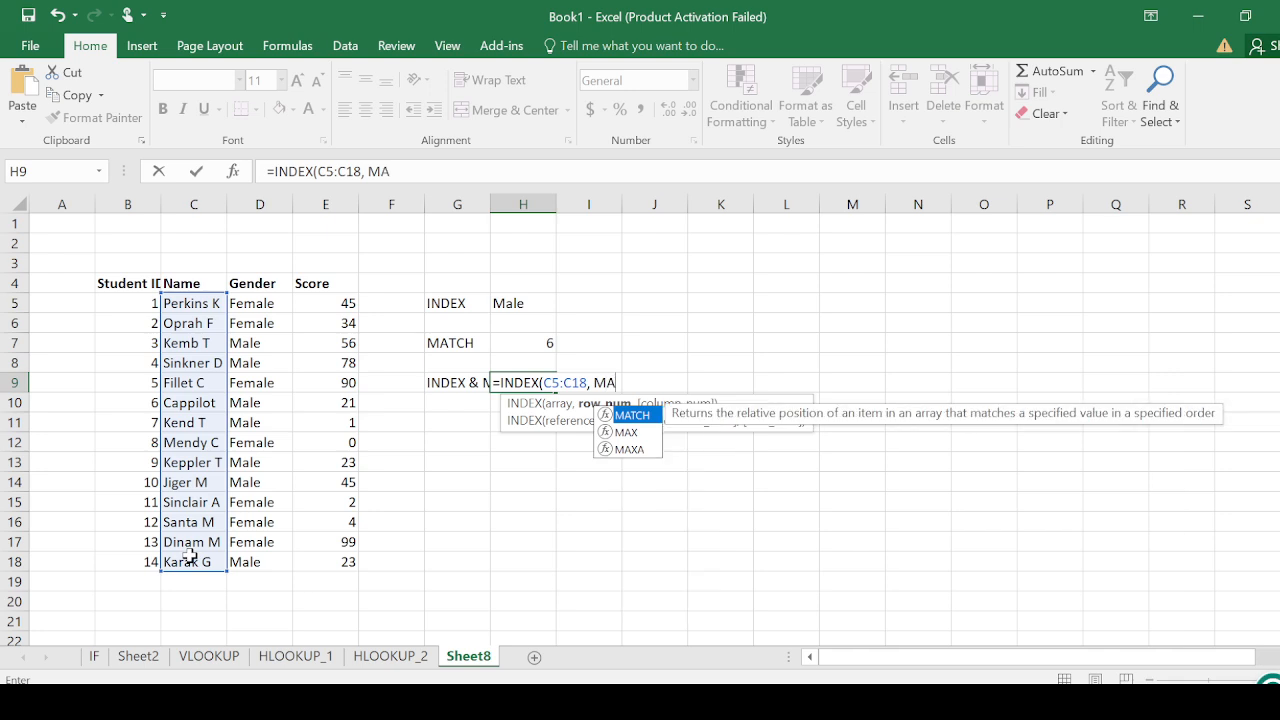
{"action": "double_click", "coordinate": [638, 412]}
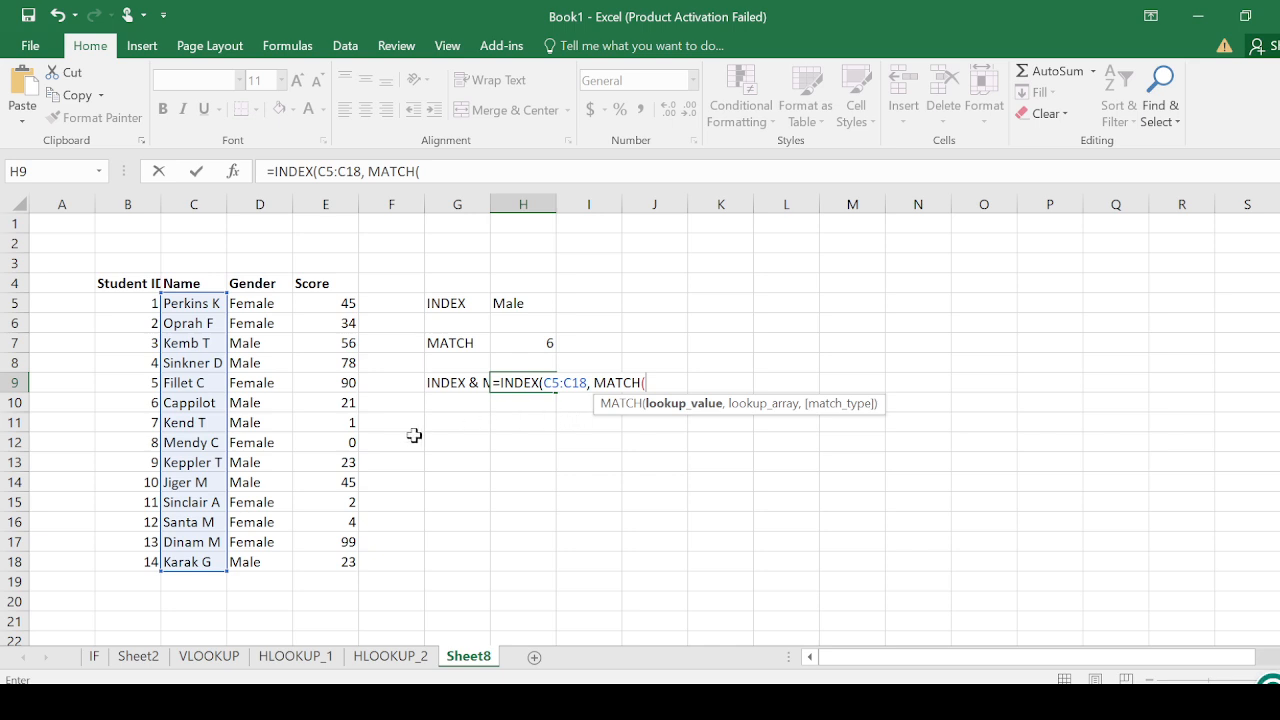
{"action": "left_click", "coordinate": [182, 404]}
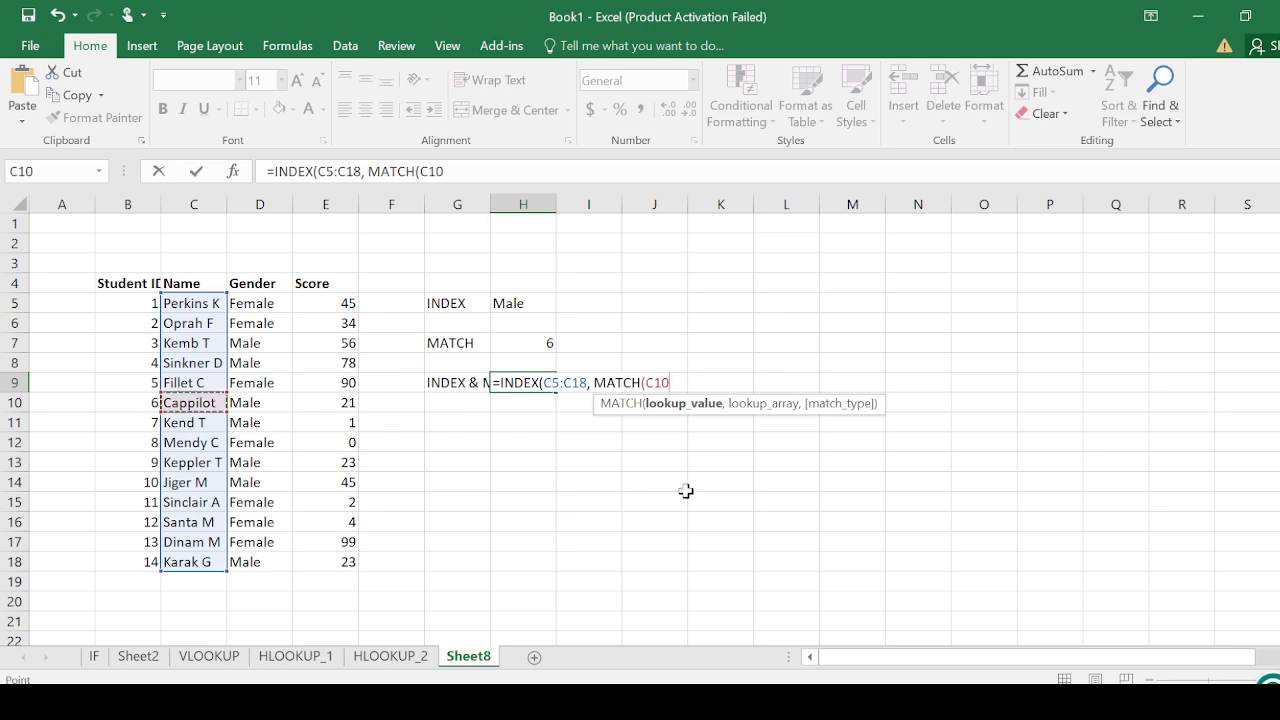
{"action": "type", "text": ","}
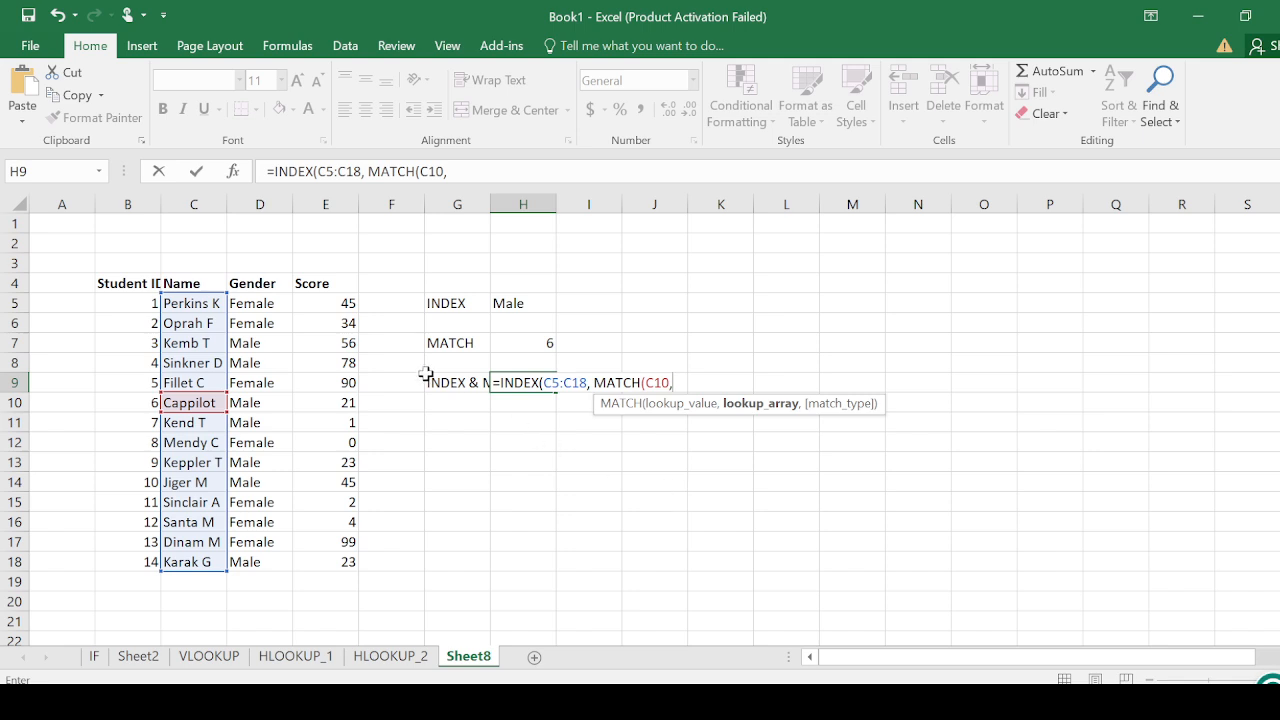
{"action": "left_click_drag", "start_coordinate": [213, 302], "coordinate": [203, 562]}
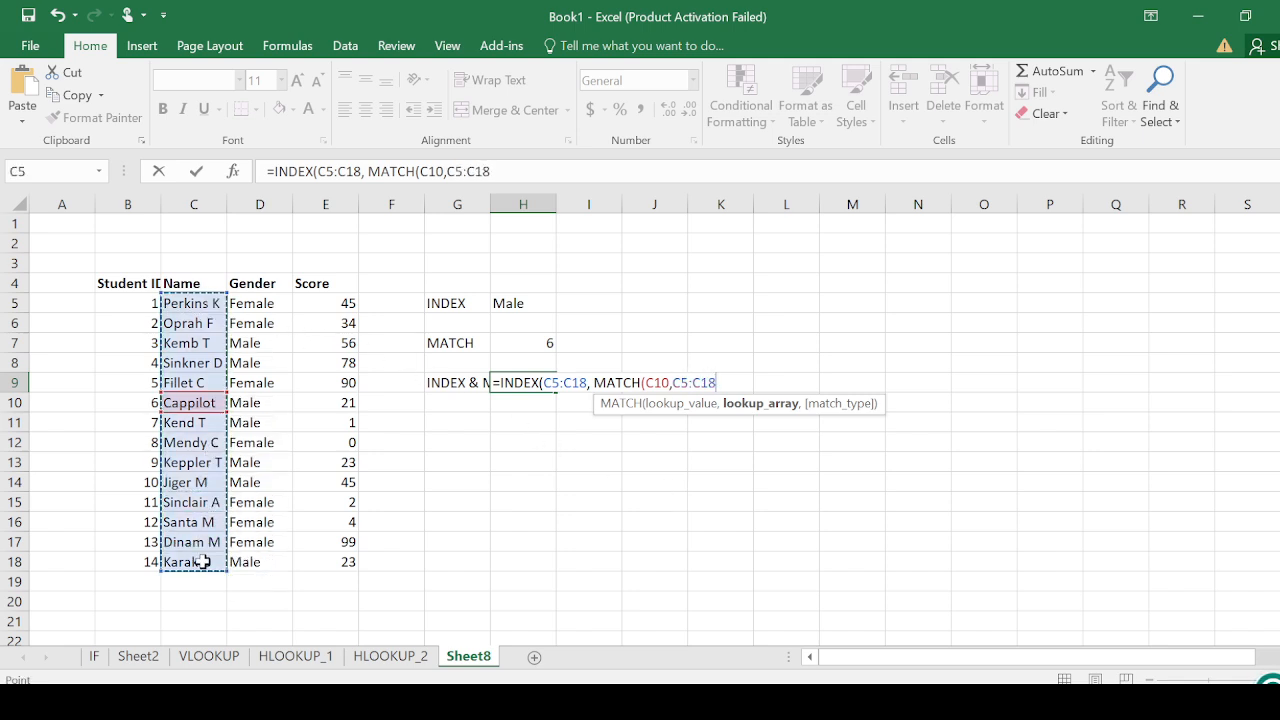
{"action": "type", "text": ","}
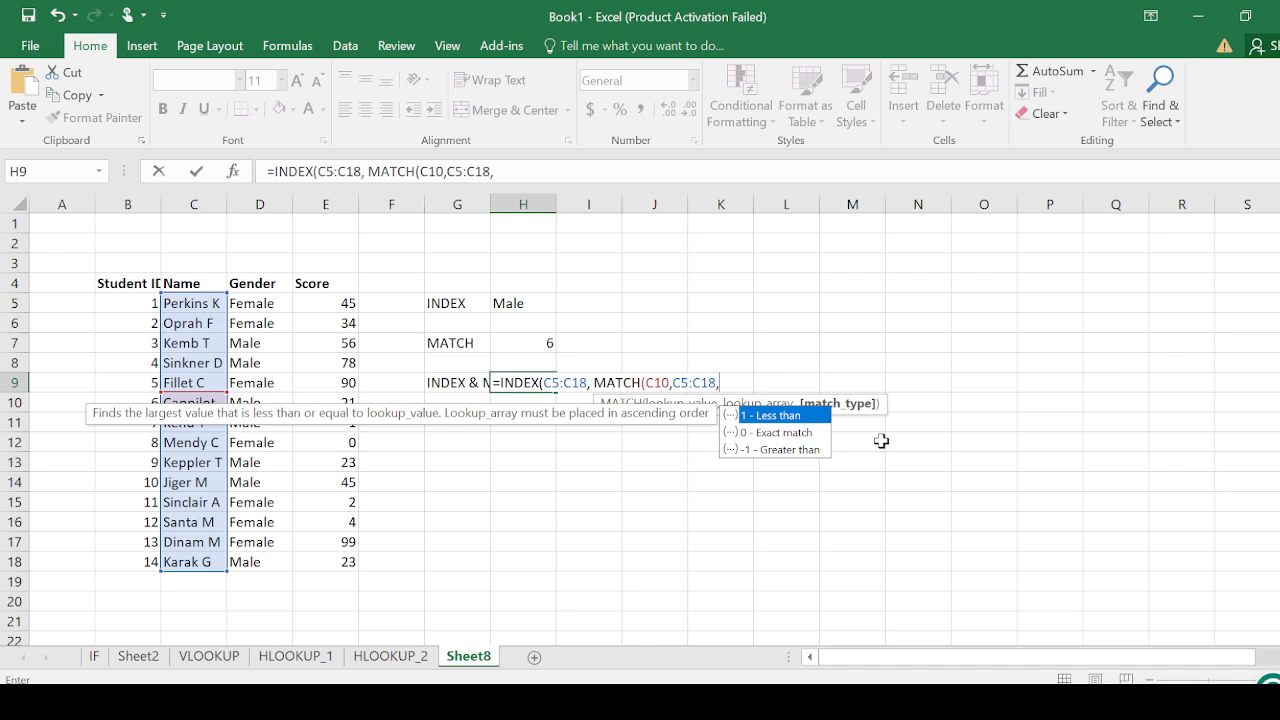
{"action": "double_click", "coordinate": [804, 432]}
{"action": "key", "text": "Return"}
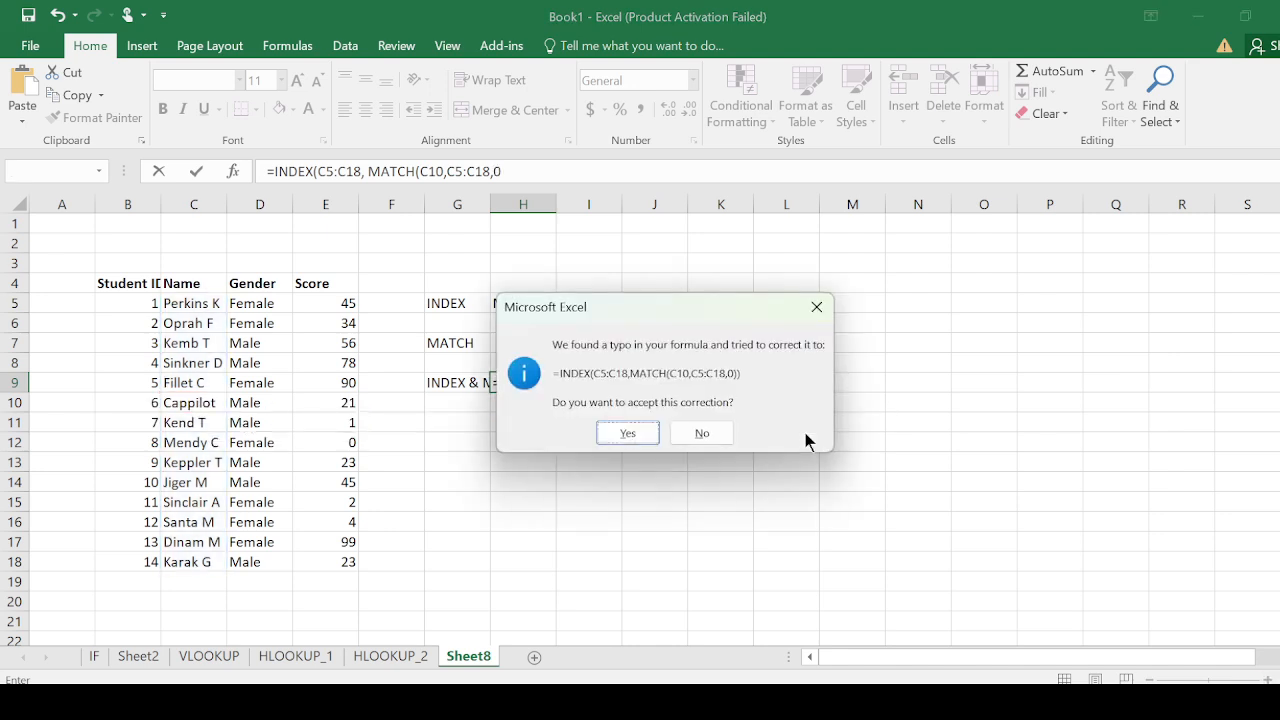
{"action": "left_click", "coordinate": [634, 432]}
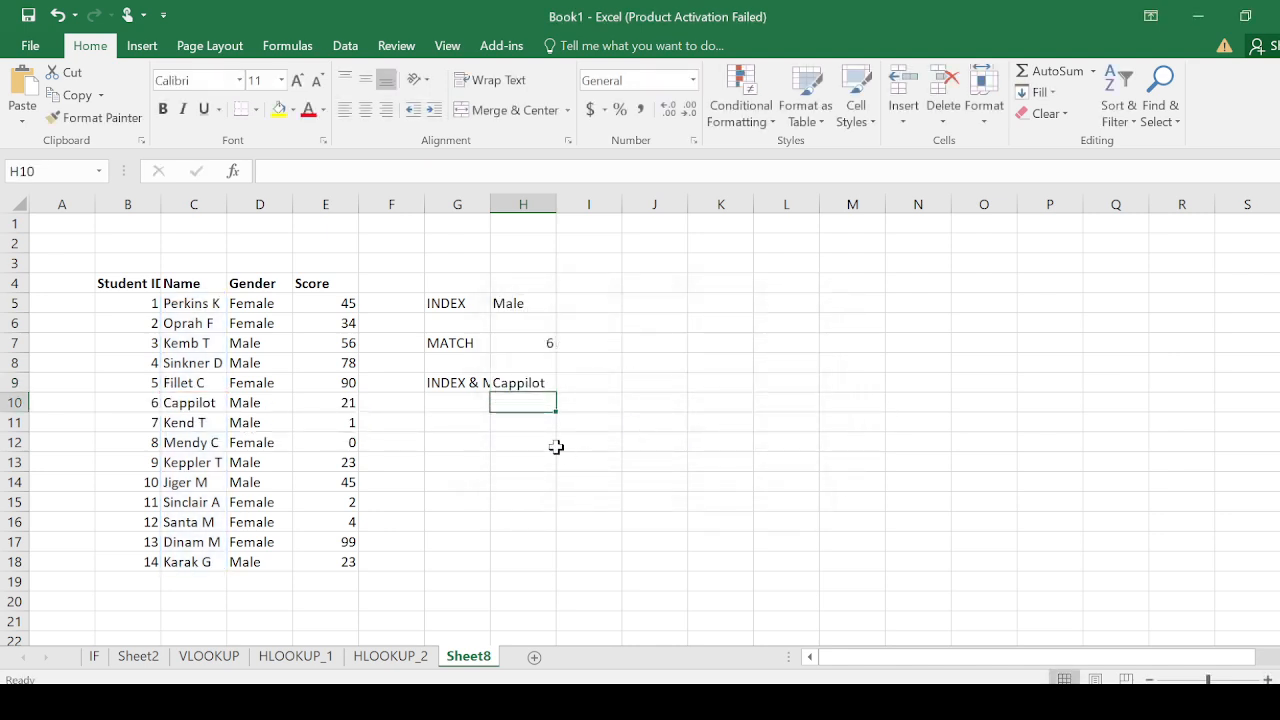
{"action": "key", "text": "Up"}
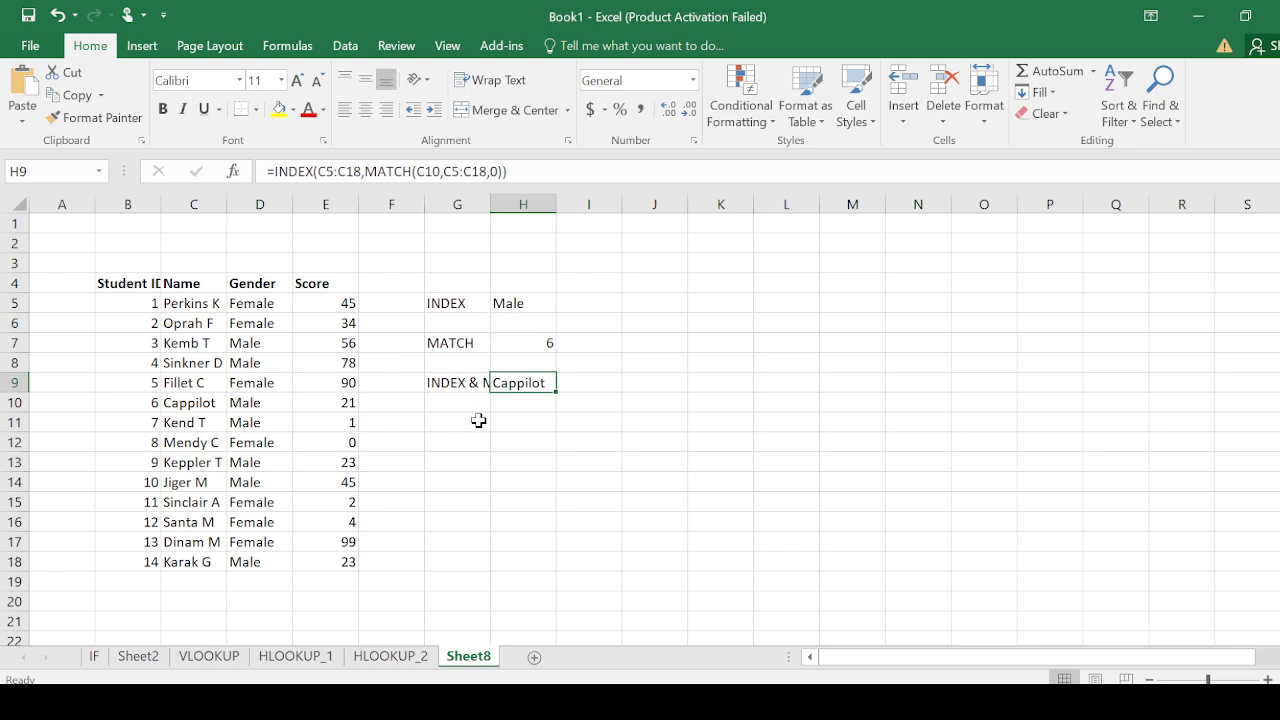
{"action": "left_click", "coordinate": [514, 441]}
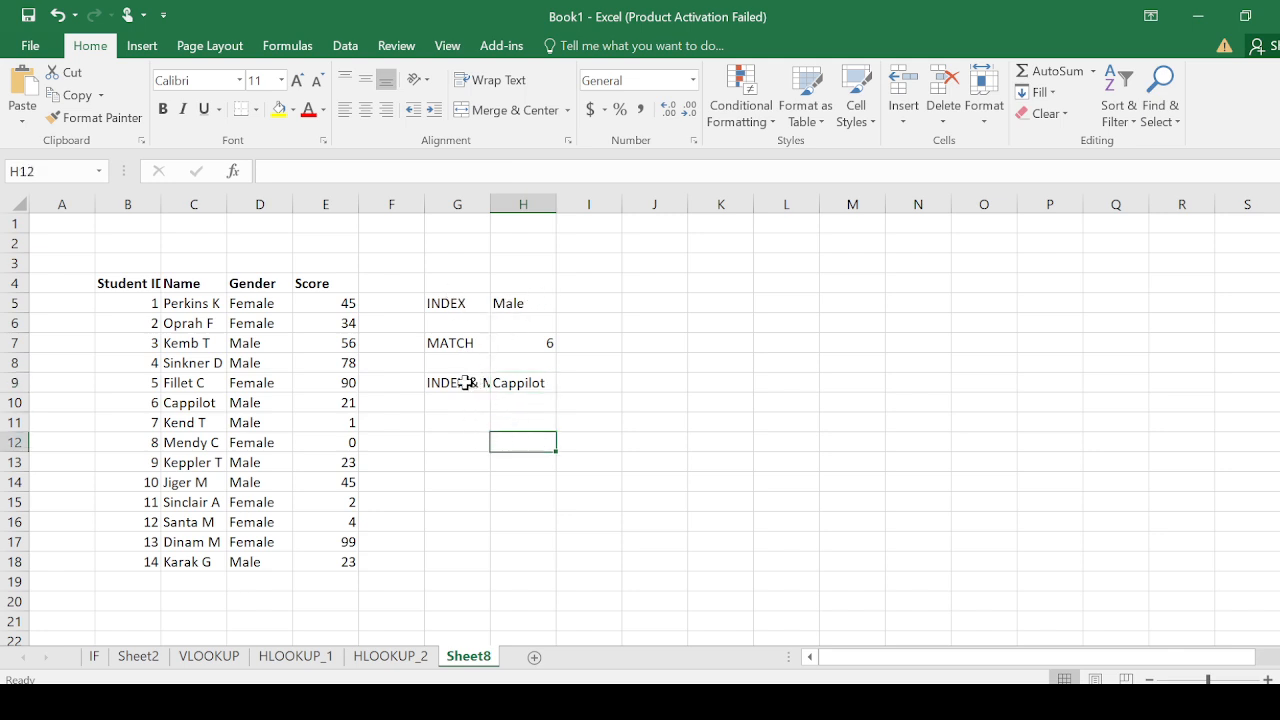